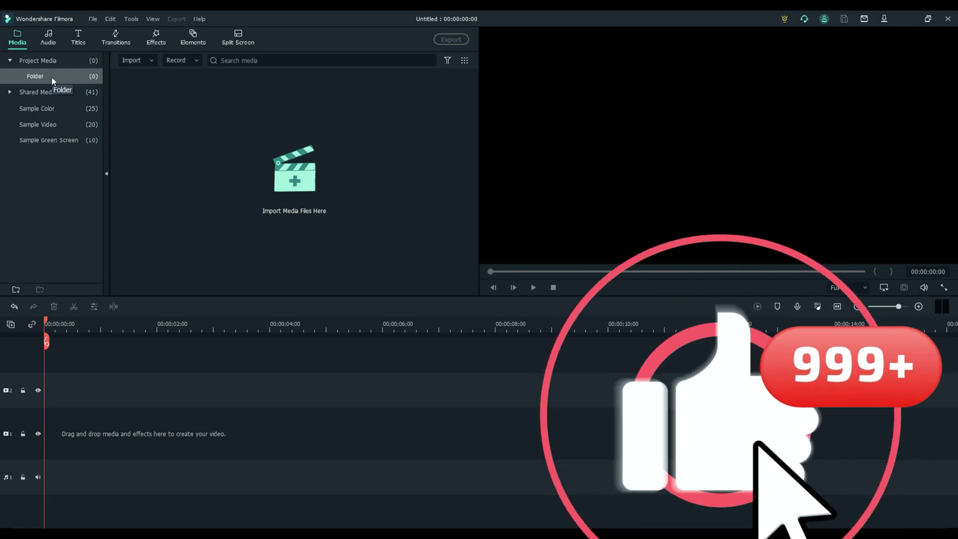
Step: Rename the Folder item to VIDEO
{"action": "right_click", "coordinate": [52, 77]}
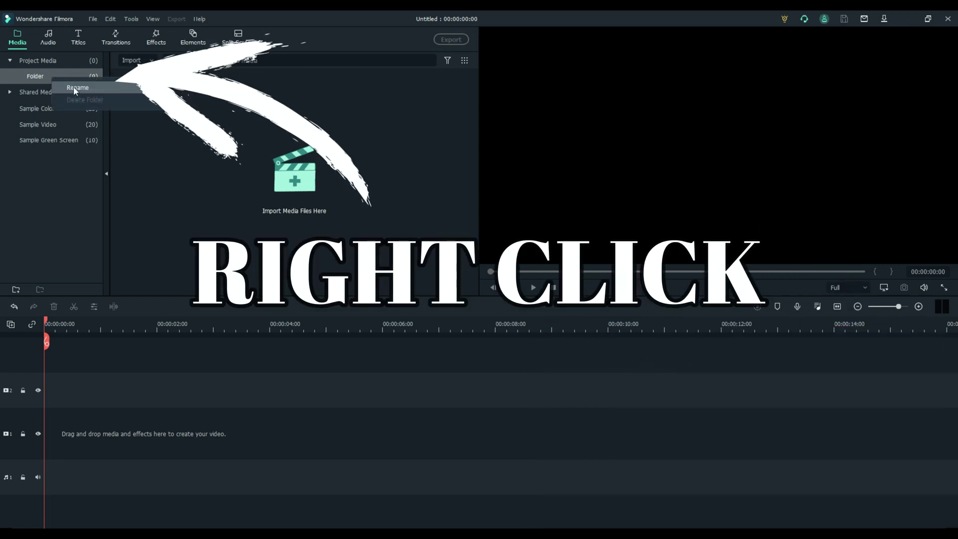
{"action": "left_click", "coordinate": [73, 87]}
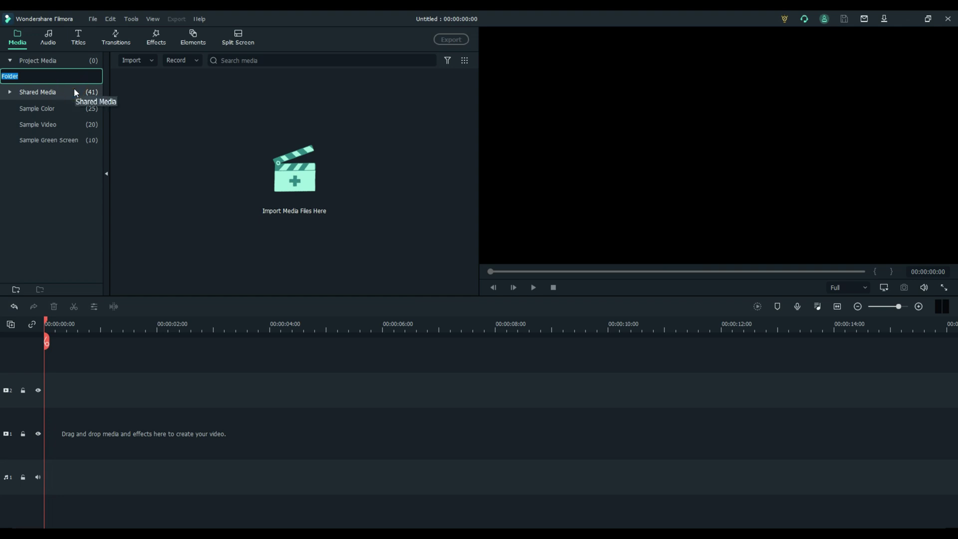
{"action": "type", "text": "VIDEO"}
{"action": "key", "text": "Return"}
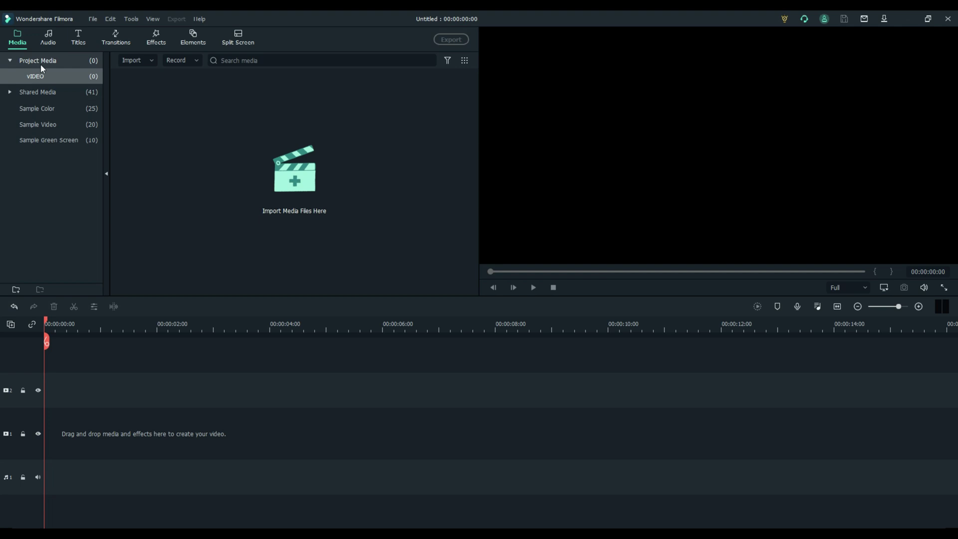
Step: Create two new project folders named AUDIO and VIDEO 2, then select VIDEO
{"action": "left_click", "coordinate": [16, 289]}
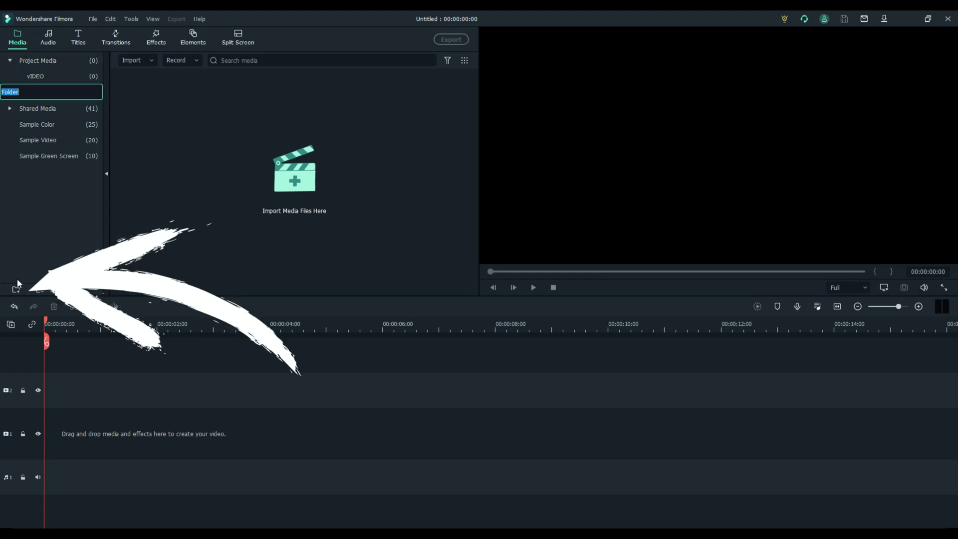
{"action": "type", "text": "AUDIO"}
{"action": "key", "text": "Return"}
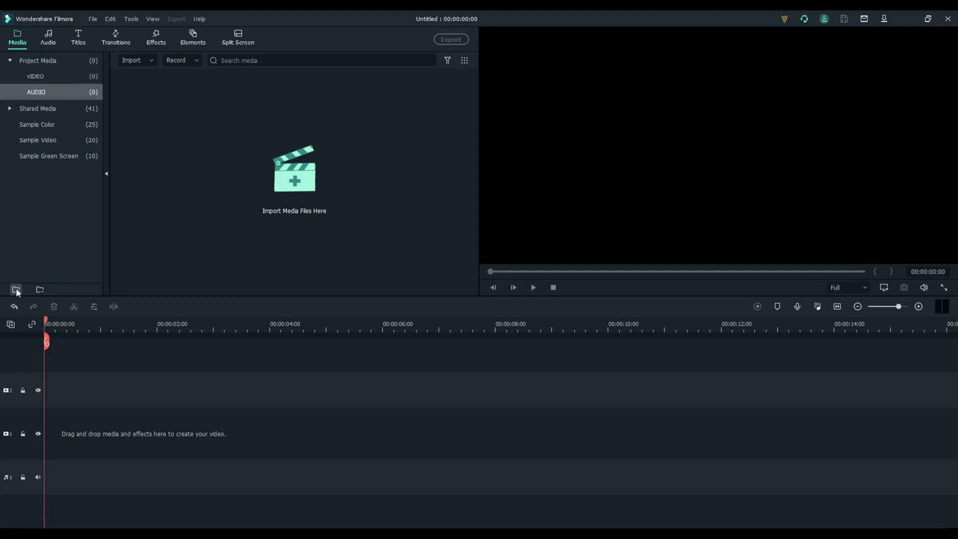
{"action": "left_click", "coordinate": [16, 288]}
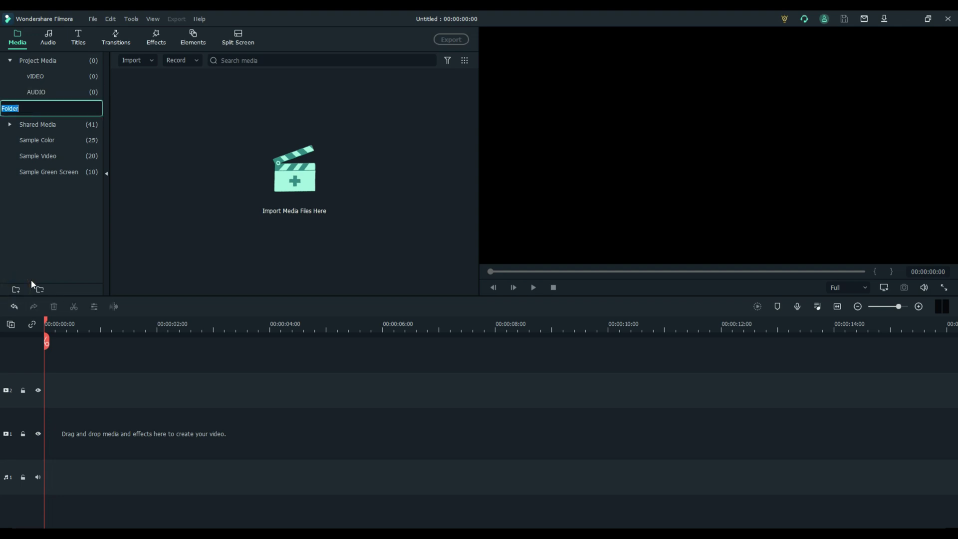
{"action": "type", "text": "VIDEO 2"}
{"action": "key", "text": "Return"}
{"action": "left_click", "coordinate": [42, 79]}
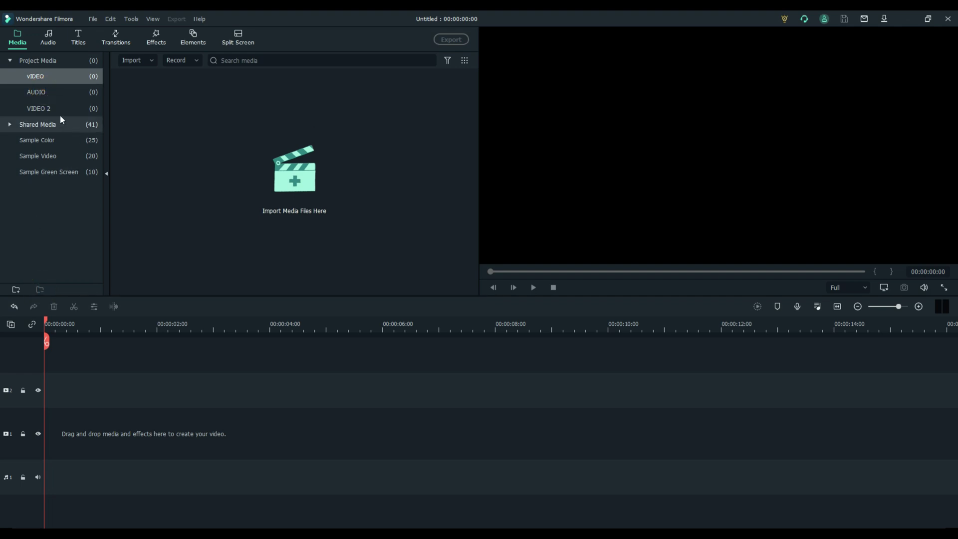
Step: Delete the AUDIO and VIDEO 2 folders, confirming each deletion
{"action": "left_click", "coordinate": [40, 91]}
{"action": "left_click", "coordinate": [43, 291]}
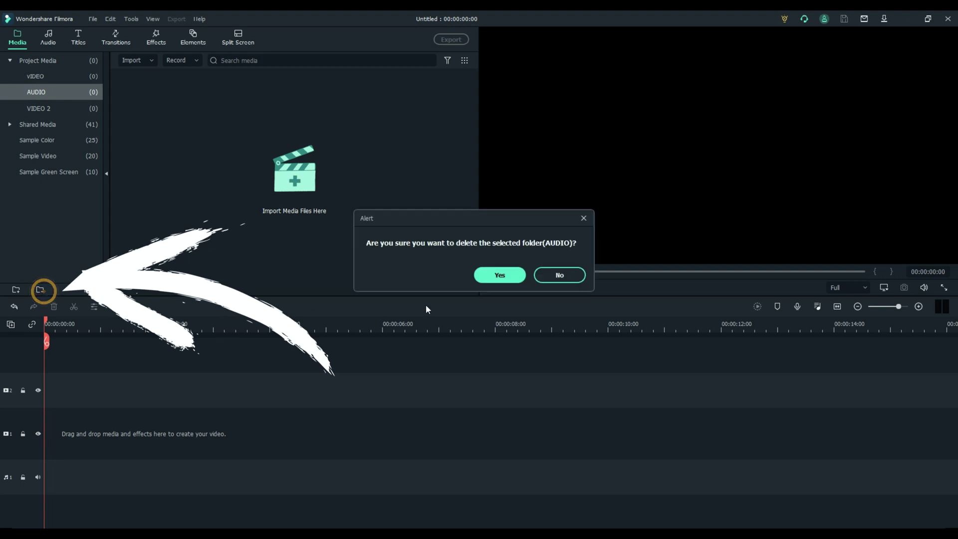
{"action": "left_click", "coordinate": [499, 275]}
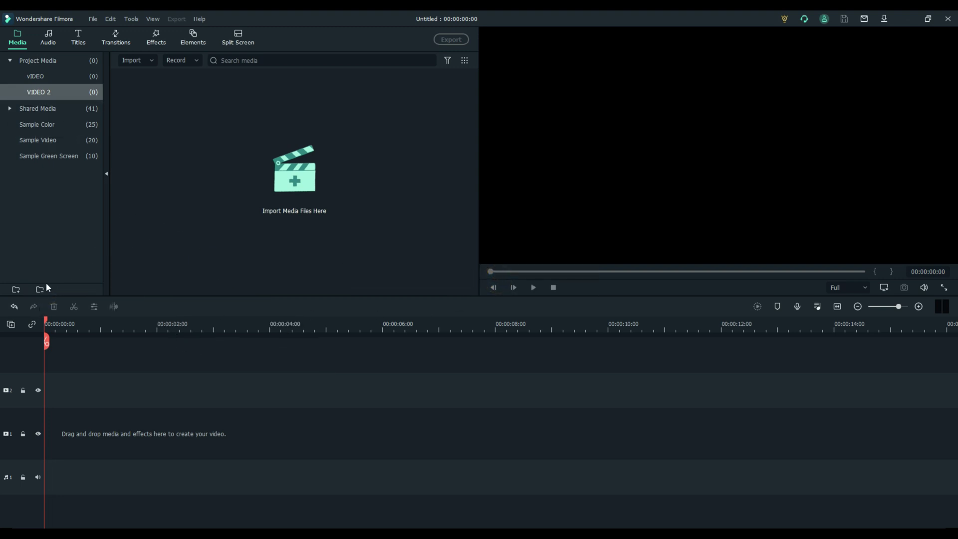
{"action": "left_click", "coordinate": [42, 288]}
{"action": "left_click", "coordinate": [498, 274]}
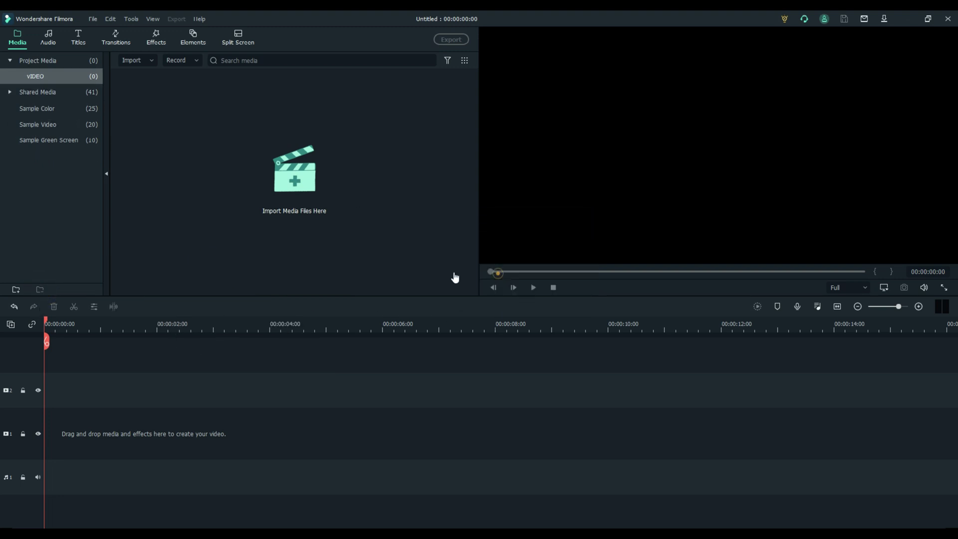
Step: Rename the VIDEO folder to 'folder', then rename it again to 'Audio'
{"action": "right_click", "coordinate": [39, 75]}
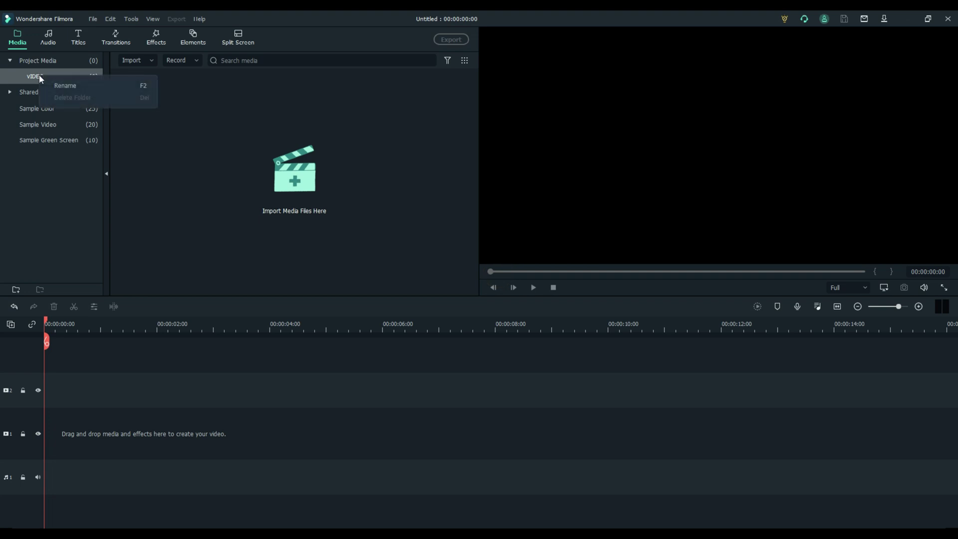
{"action": "left_click", "coordinate": [71, 85]}
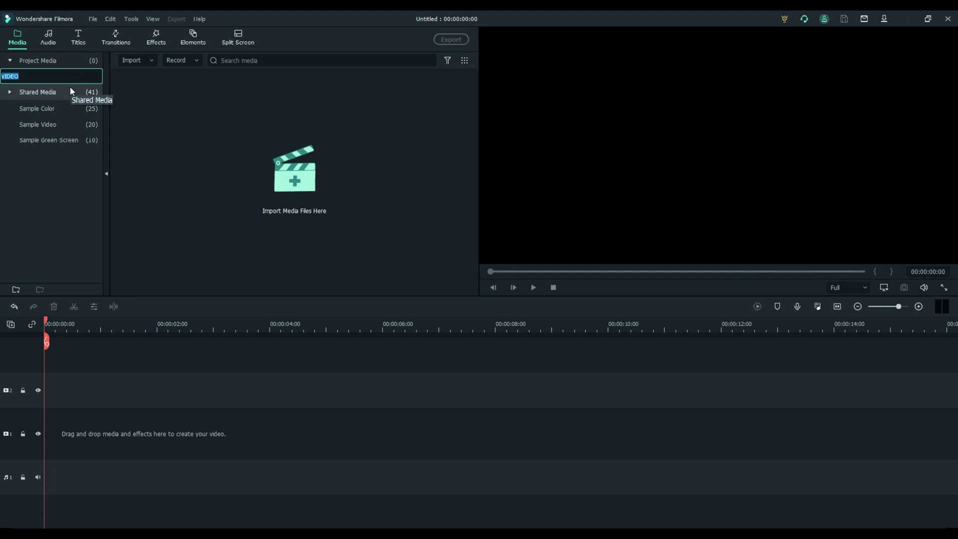
{"action": "key", "text": "Caps_Lock"}
{"action": "type", "text": "folder"}
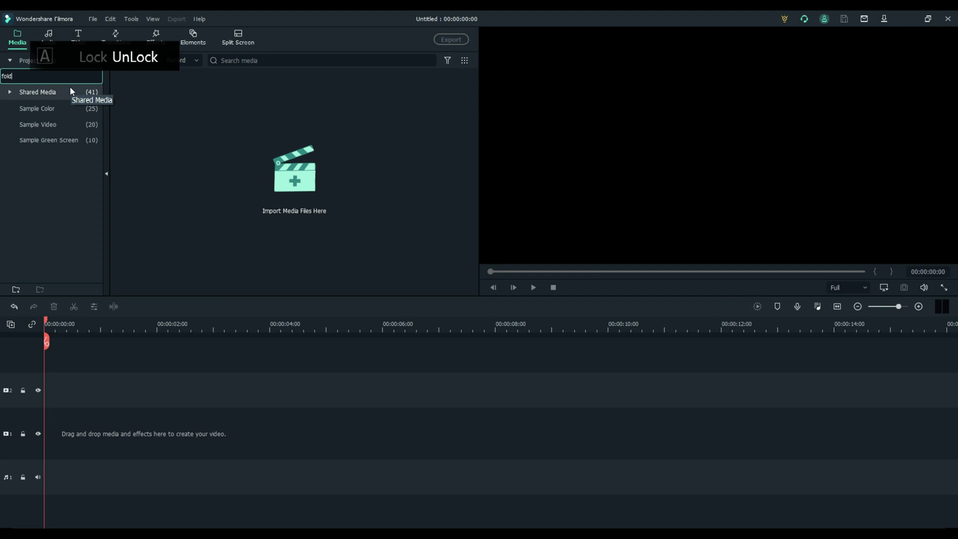
{"action": "key", "text": "Return"}
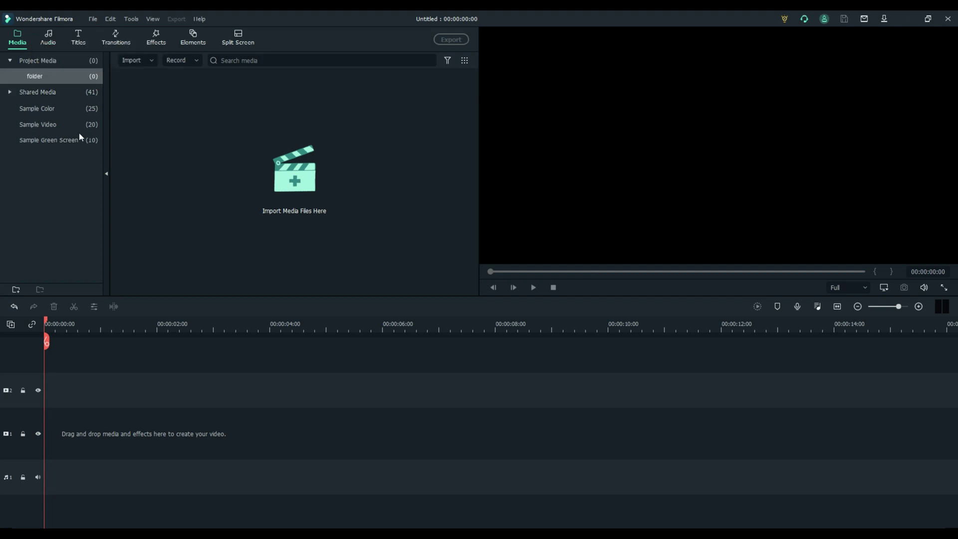
{"action": "right_click", "coordinate": [44, 75]}
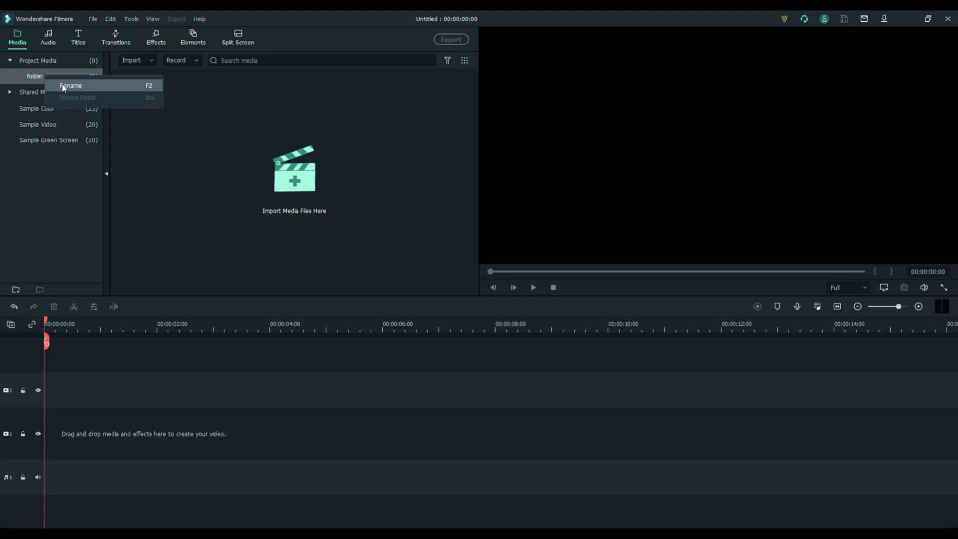
{"action": "left_click", "coordinate": [63, 86]}
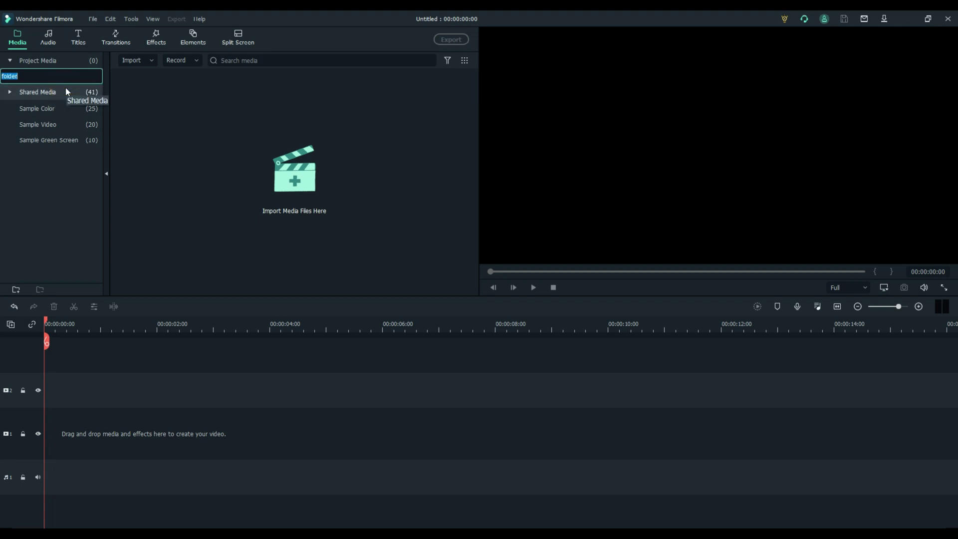
{"action": "type", "text": "Audio"}
{"action": "key", "text": "Return"}
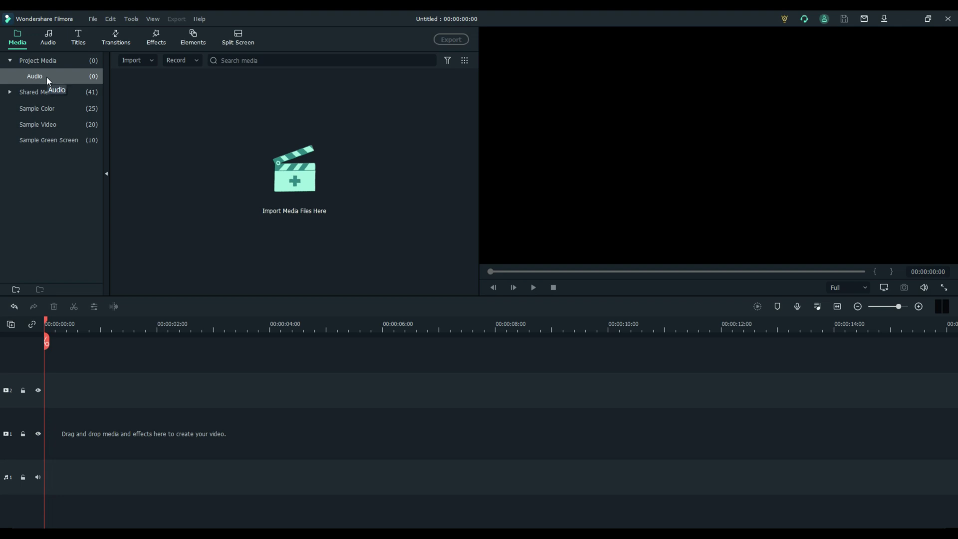
Step: Place the Beach sample clip on video track 1 at 1920 x 1080 25fps and resize tracks 1 and 2
{"action": "left_click", "coordinate": [36, 125]}
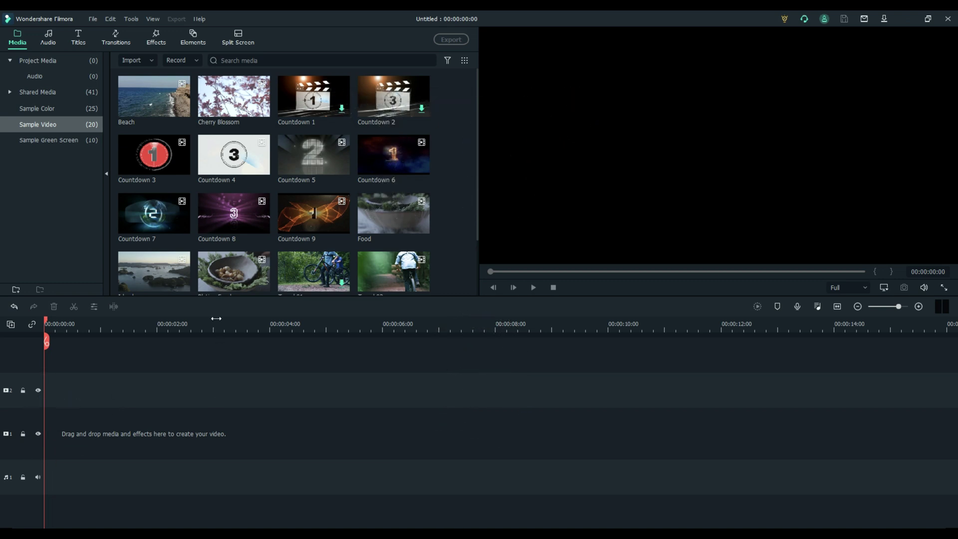
{"action": "left_click_drag", "start_coordinate": [153, 100], "coordinate": [52, 445]}
{"action": "left_click", "coordinate": [404, 300]}
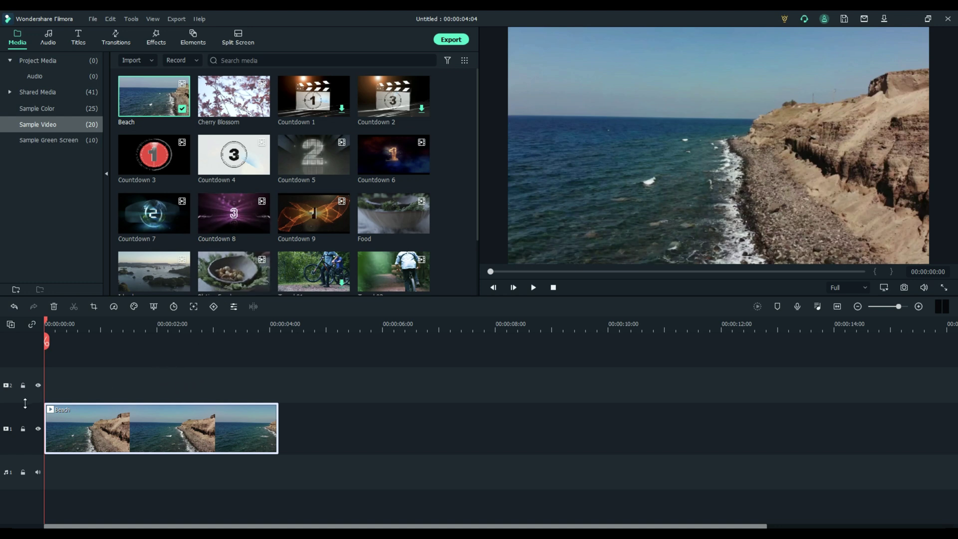
{"action": "left_click_drag", "start_coordinate": [23, 402], "coordinate": [25, 442]}
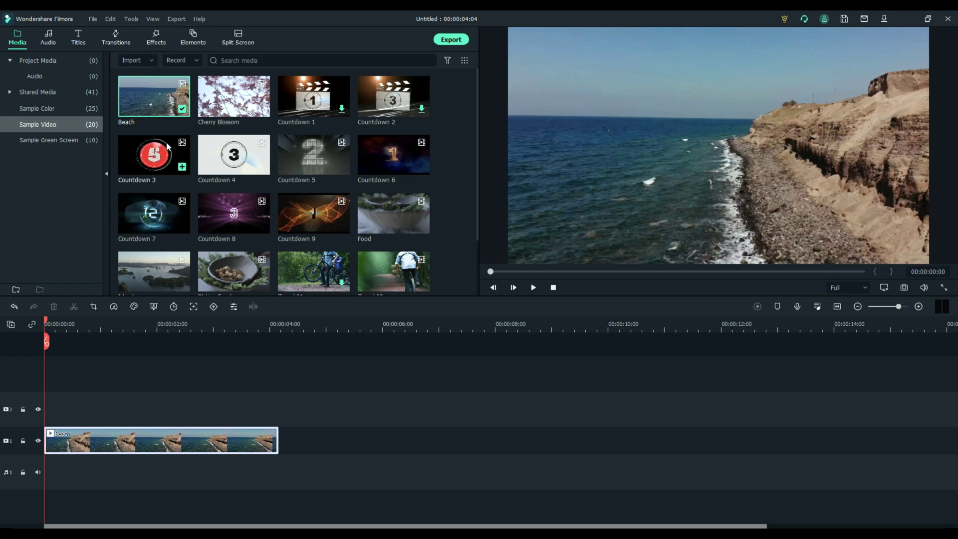
Step: Stack three more Beach clips on video tracks 2, 3 and 4
{"action": "left_click_drag", "start_coordinate": [153, 96], "coordinate": [52, 422]}
{"action": "left_click_drag", "start_coordinate": [154, 96], "coordinate": [46, 357]}
{"action": "left_click_drag", "start_coordinate": [123, 325], "coordinate": [48, 349]}
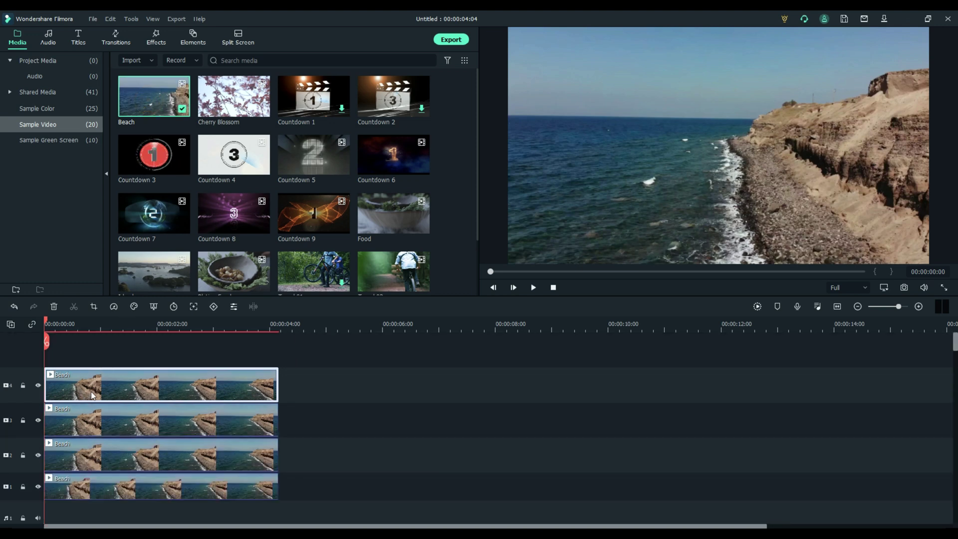
Step: Adjust the video track heights, restoring the tall track 2 to normal height, and return the playhead to the start
{"action": "left_click", "coordinate": [22, 365]}
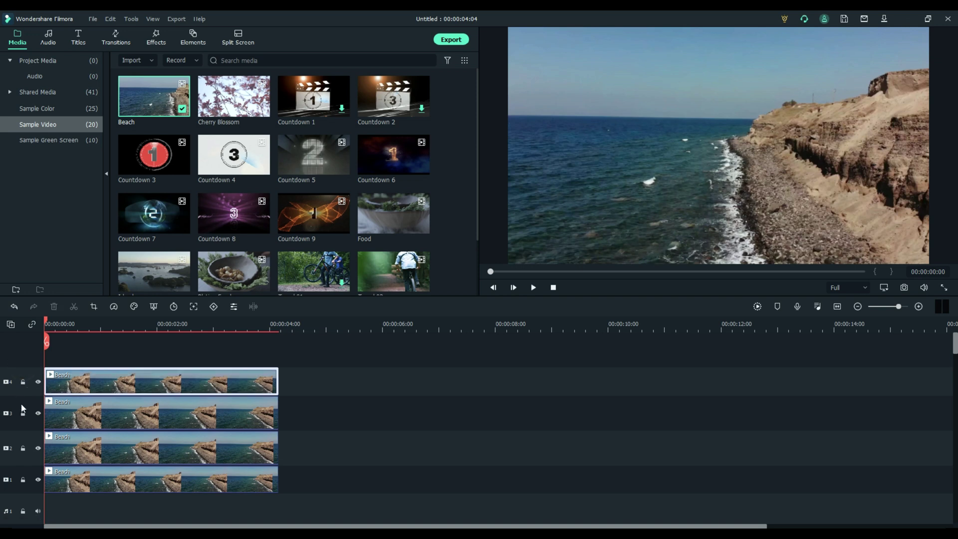
{"action": "left_click", "coordinate": [23, 396]}
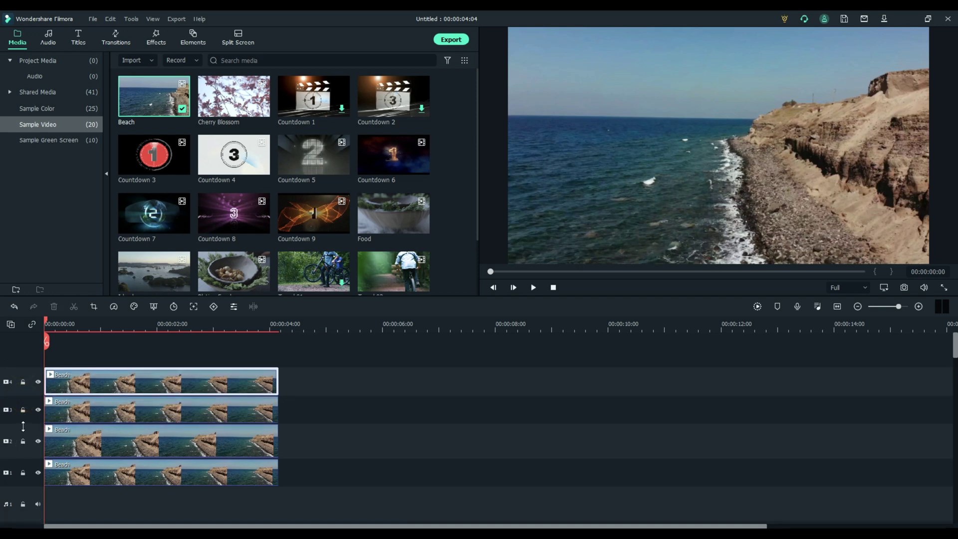
{"action": "left_click", "coordinate": [23, 424]}
{"action": "left_click", "coordinate": [21, 451]}
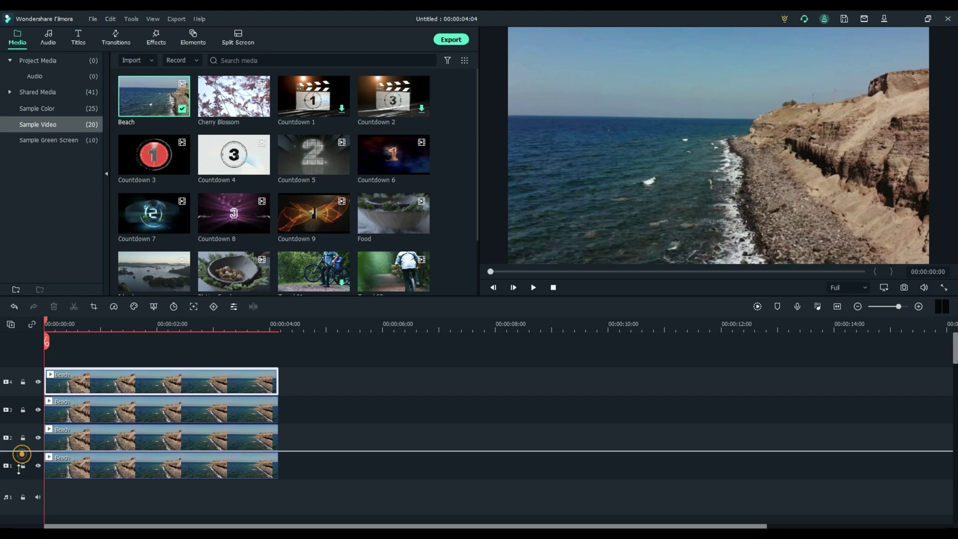
{"action": "left_click", "coordinate": [26, 423]}
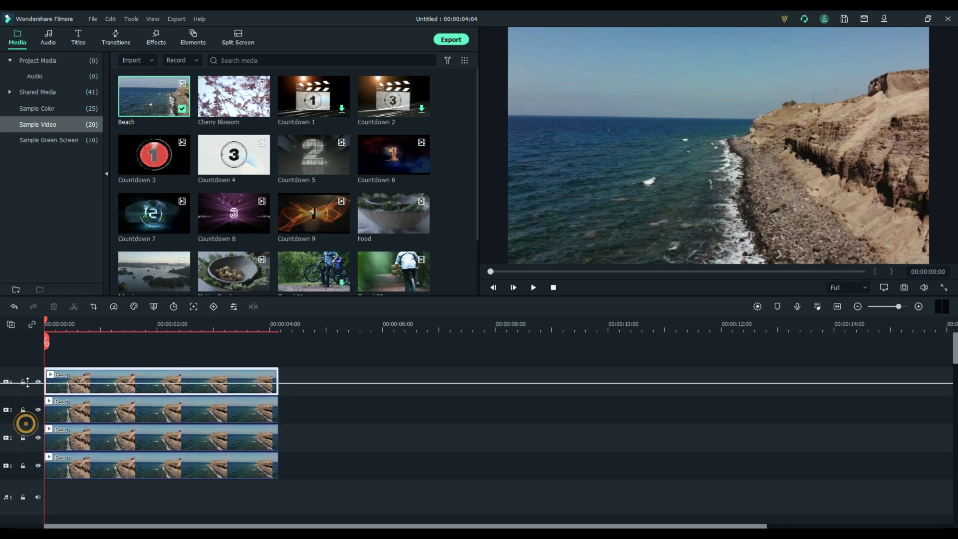
{"action": "scroll", "coordinate": [150, 449], "scroll_direction": "down", "scroll_amount": 1}
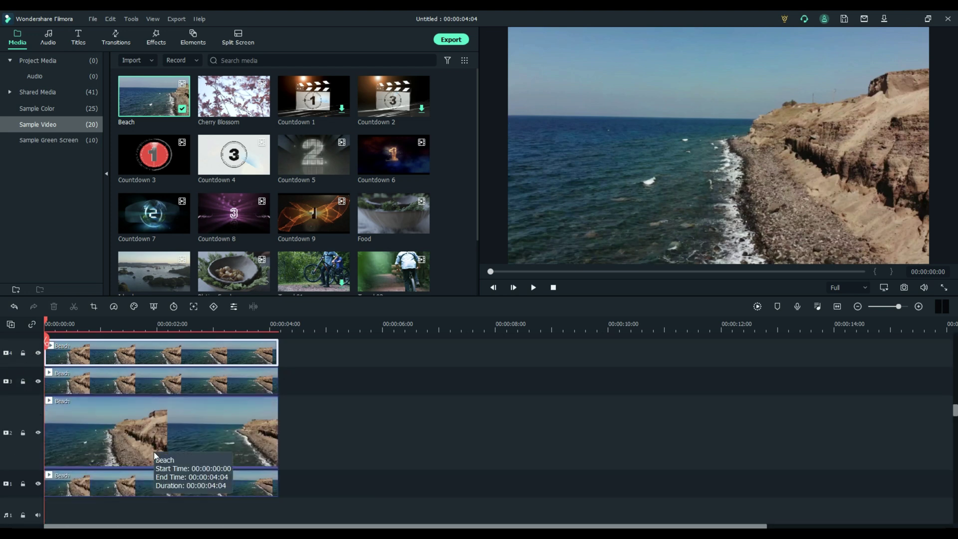
{"action": "scroll", "coordinate": [153, 445], "scroll_direction": "up", "scroll_amount": 1}
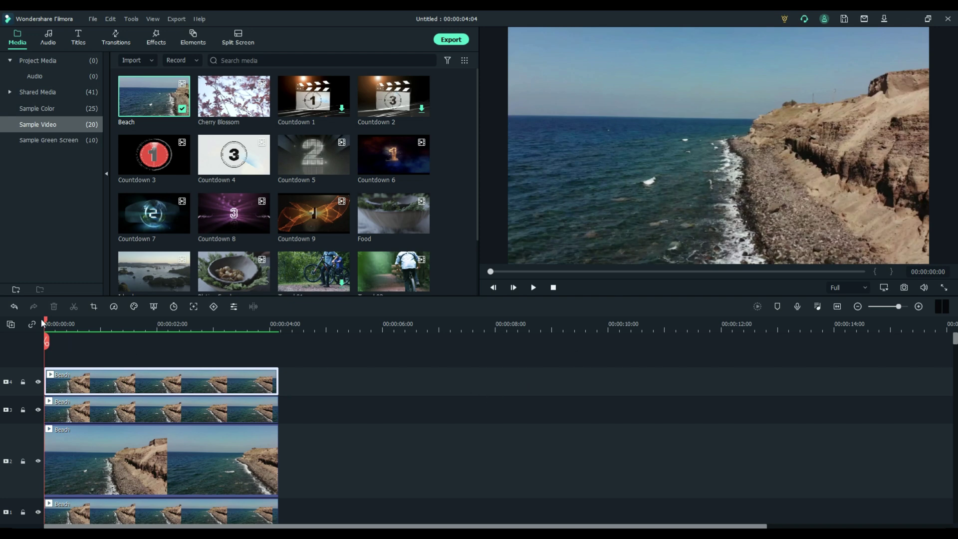
{"action": "left_click_drag", "start_coordinate": [28, 497], "coordinate": [28, 452]}
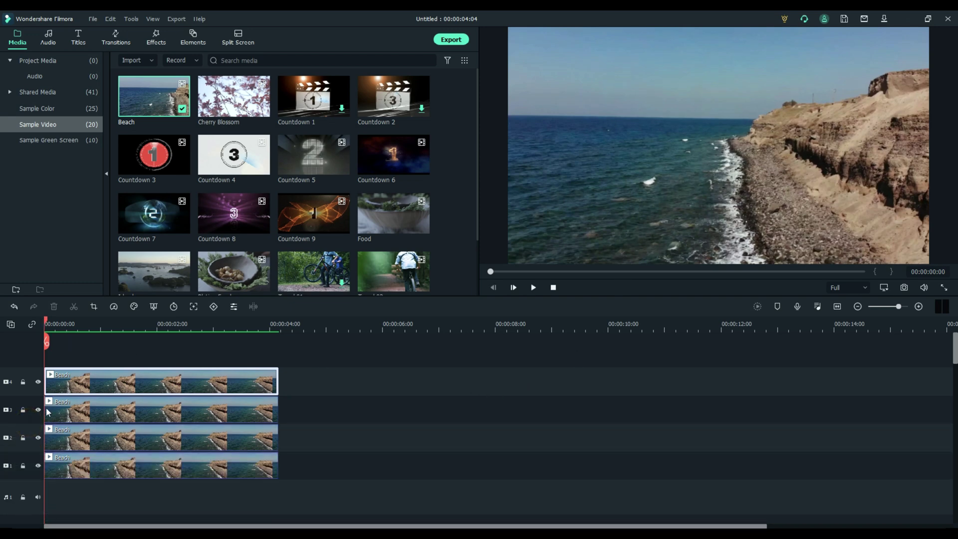
{"action": "mouse_move", "coordinate": [48, 322]}
{"action": "left_mouse_down"}
{"action": "mouse_move", "coordinate": [259, 328]}
{"action": "mouse_move", "coordinate": [45, 324]}
{"action": "left_mouse_up"}
Step: Clear the timeline, place three Beach clips in a row on track 1, and make track 1 taller
{"action": "key", "text": "ctrl+a"}
{"action": "key", "text": "Delete"}
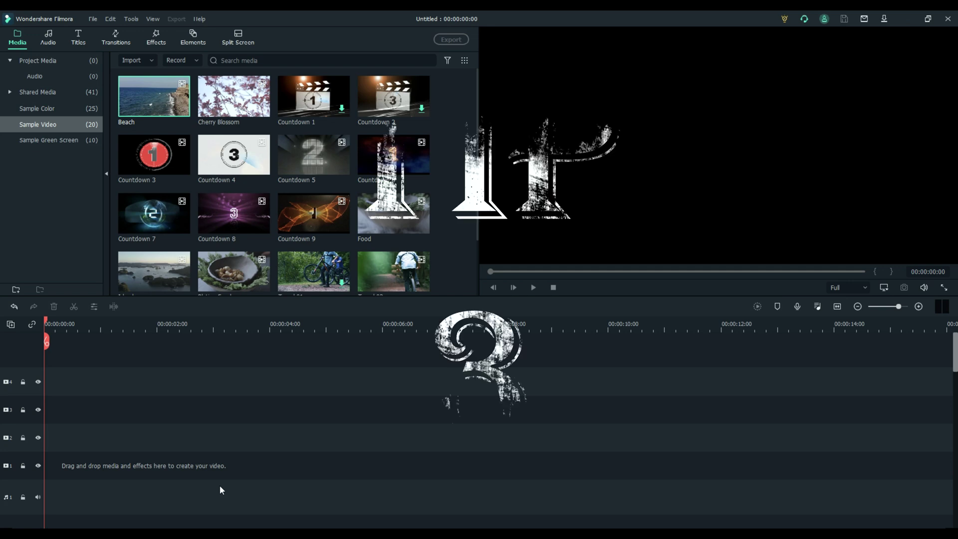
{"action": "left_click_drag", "start_coordinate": [153, 96], "coordinate": [47, 462]}
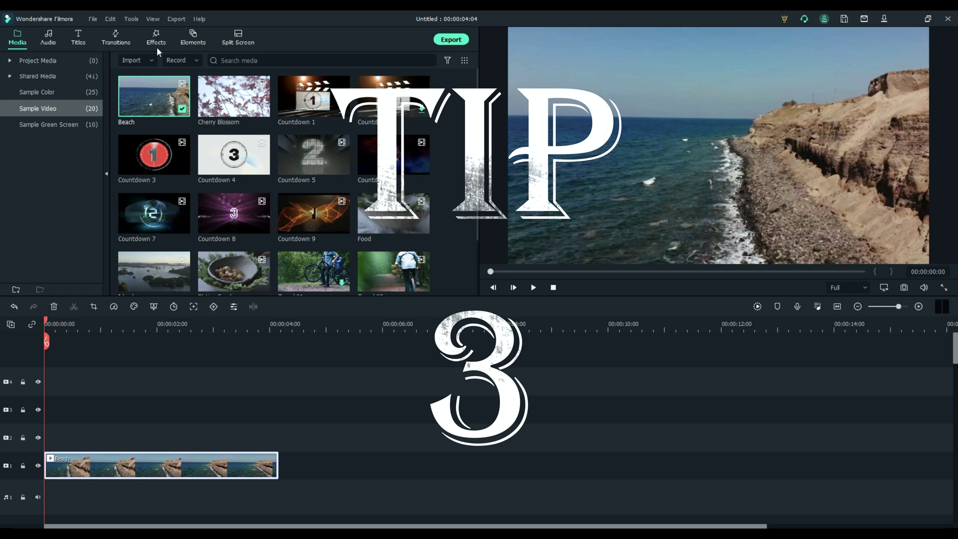
{"action": "left_click_drag", "start_coordinate": [155, 97], "coordinate": [290, 479]}
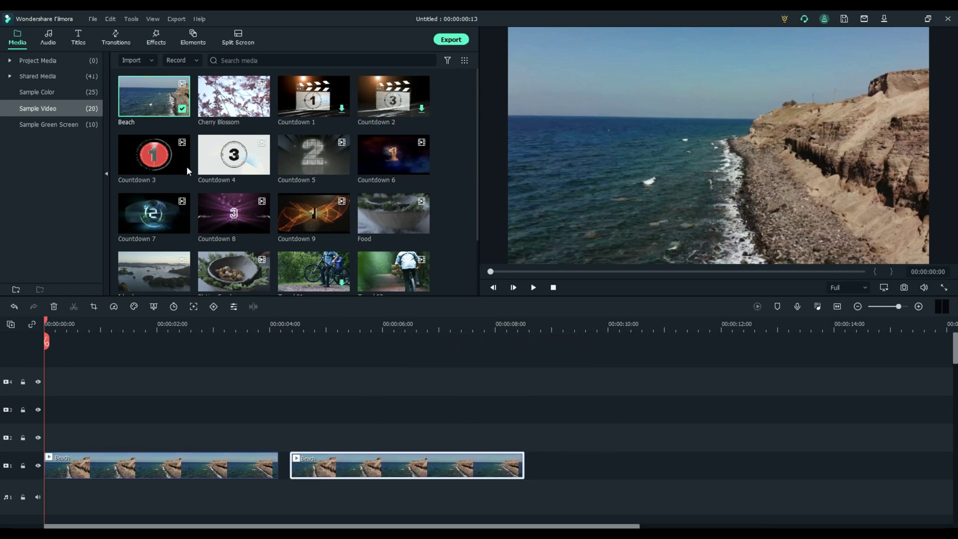
{"action": "left_click_drag", "start_coordinate": [153, 96], "coordinate": [531, 465]}
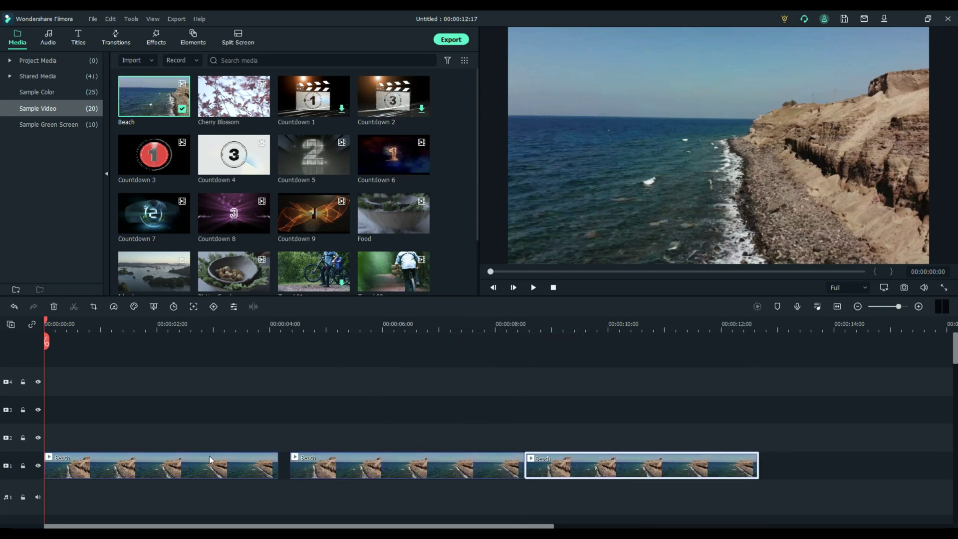
{"action": "left_click_drag", "start_coordinate": [28, 452], "coordinate": [29, 413]}
Step: Turn on auto ripple and move the playhead to 00:00:04:24
{"action": "scroll", "coordinate": [110, 428], "scroll_direction": "down", "scroll_amount": 2}
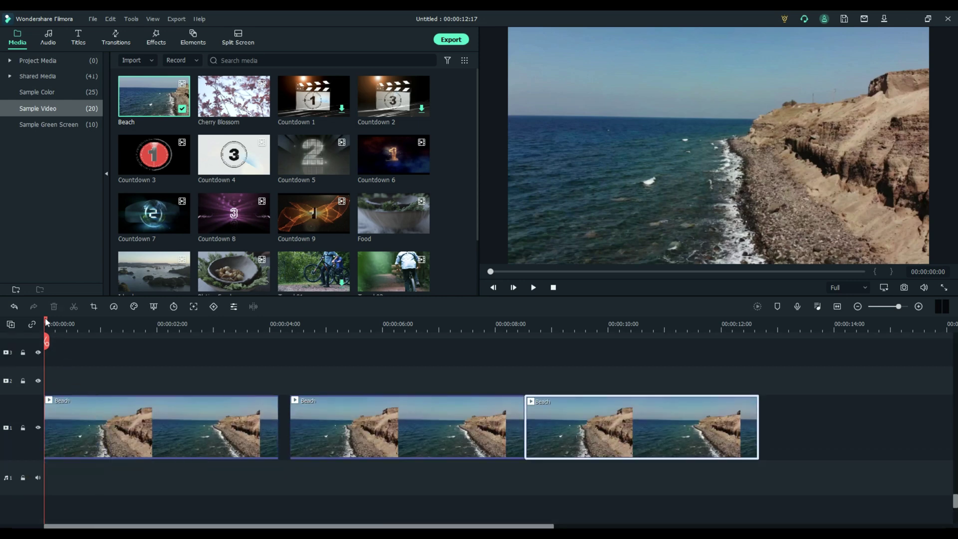
{"action": "left_click_drag", "start_coordinate": [48, 330], "coordinate": [93, 324]}
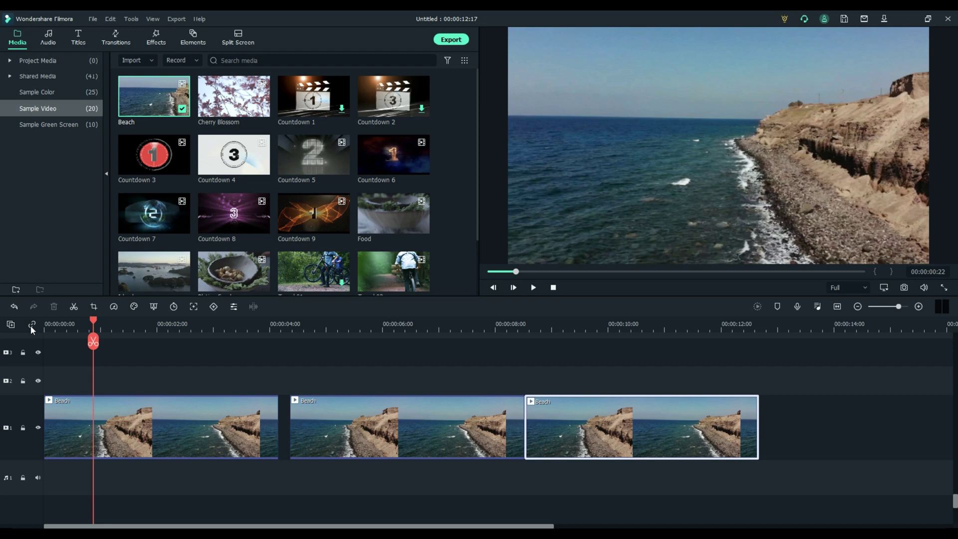
{"action": "left_click", "coordinate": [31, 325]}
{"action": "left_click", "coordinate": [96, 322]}
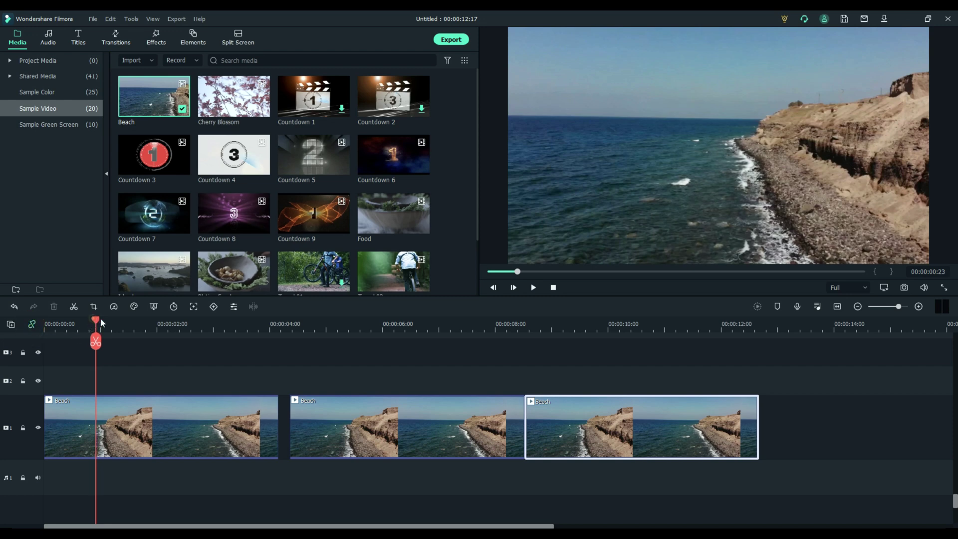
{"action": "left_click_drag", "start_coordinate": [100, 320], "coordinate": [335, 333]}
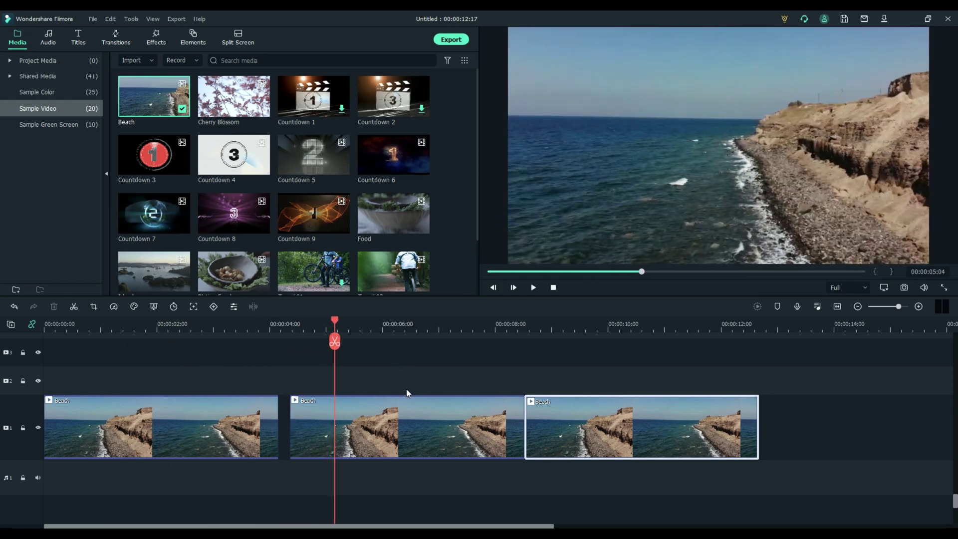
Step: Split the second Beach clip at 00:00:05:04 and 00:00:06:11 and delete the middle piece
{"action": "left_click", "coordinate": [336, 340]}
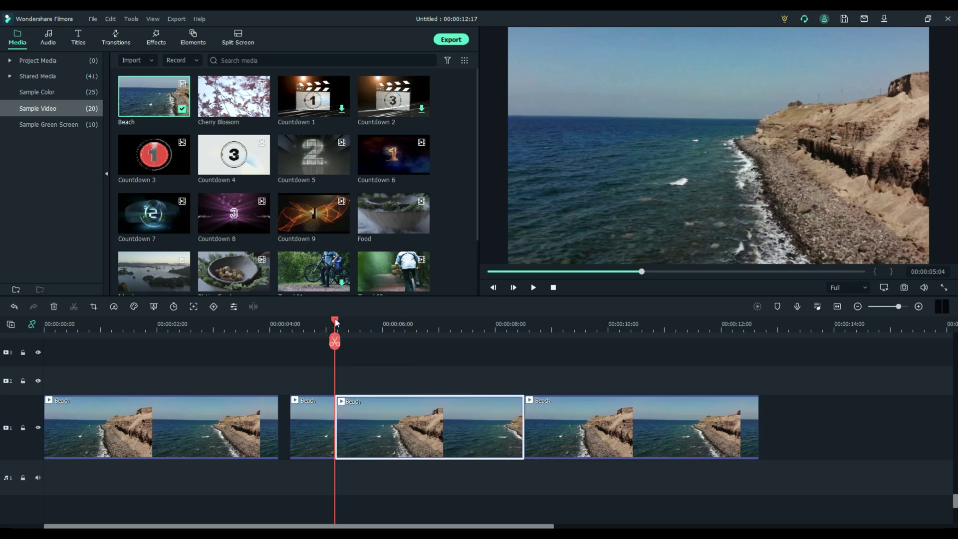
{"action": "left_click_drag", "start_coordinate": [336, 339], "coordinate": [409, 346]}
{"action": "left_click", "coordinate": [409, 345]}
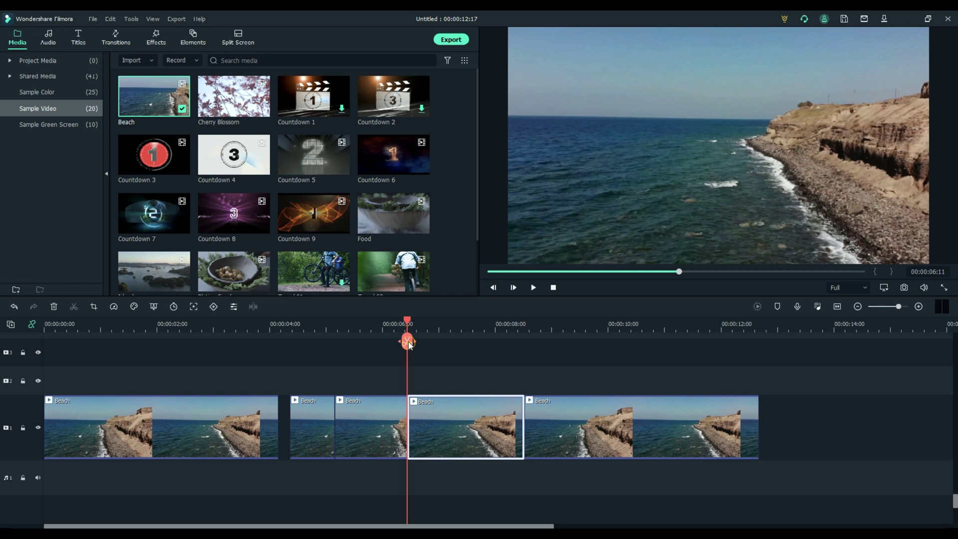
{"action": "left_click", "coordinate": [364, 424]}
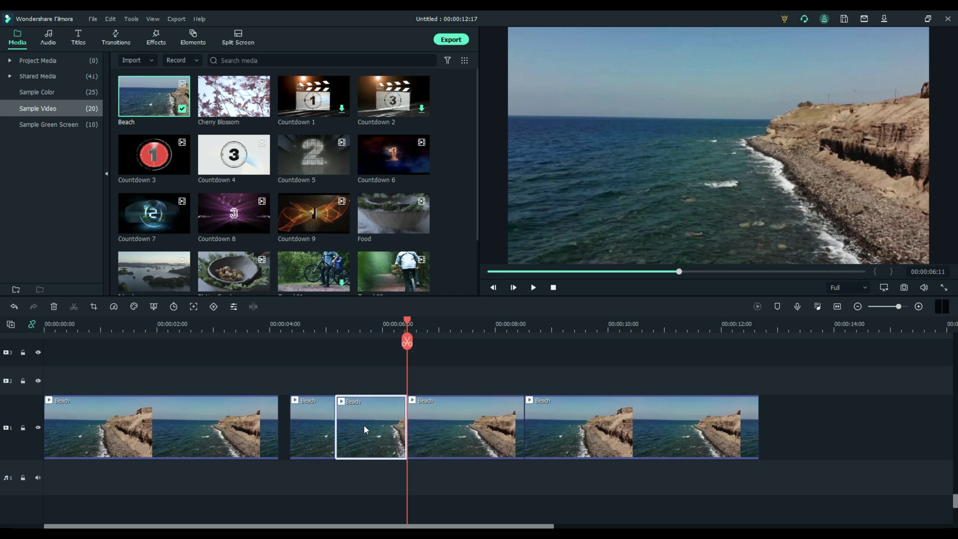
{"action": "key", "text": "Delete"}
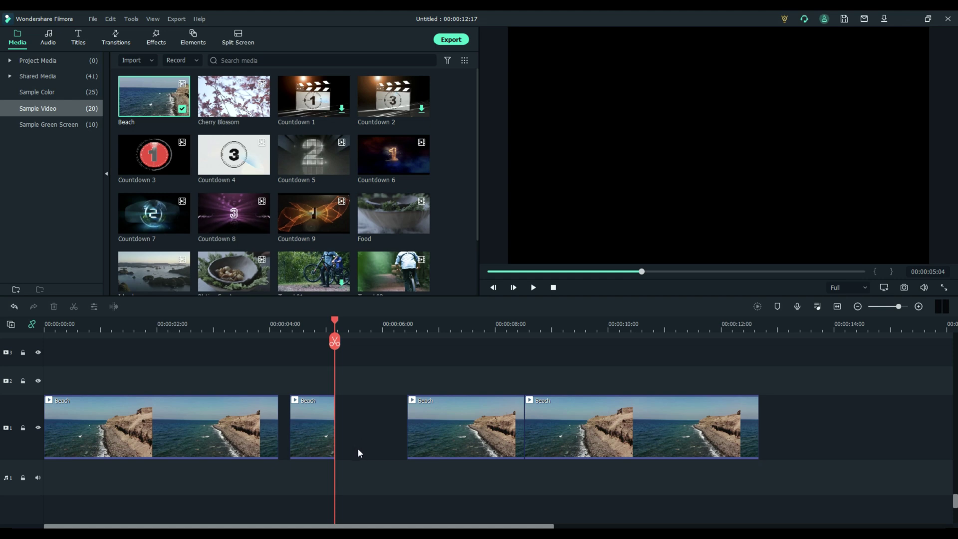
Step: Turn auto ripple off, split the first Beach clip at 00:00:00:20 and 00:00:02:18, and delete that section
{"action": "left_click_drag", "start_coordinate": [335, 322], "coordinate": [89, 334]}
{"action": "left_click", "coordinate": [33, 325]}
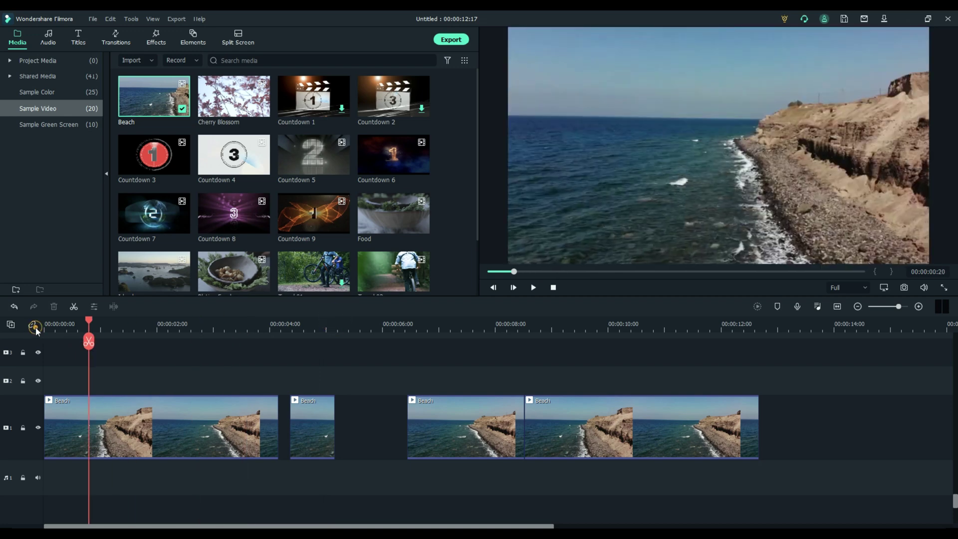
{"action": "left_click", "coordinate": [89, 342]}
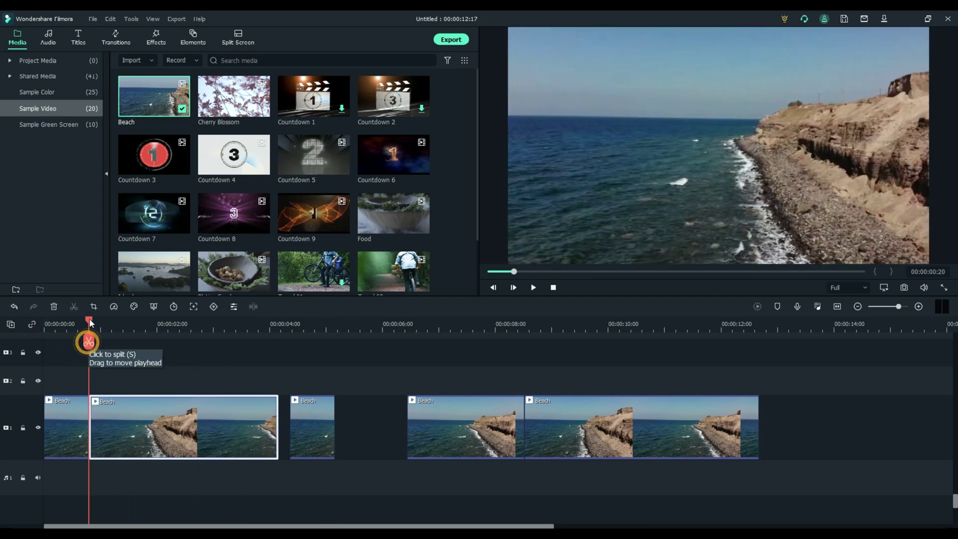
{"action": "left_click_drag", "start_coordinate": [91, 323], "coordinate": [197, 329]}
{"action": "left_click", "coordinate": [197, 342]}
{"action": "left_click", "coordinate": [140, 430]}
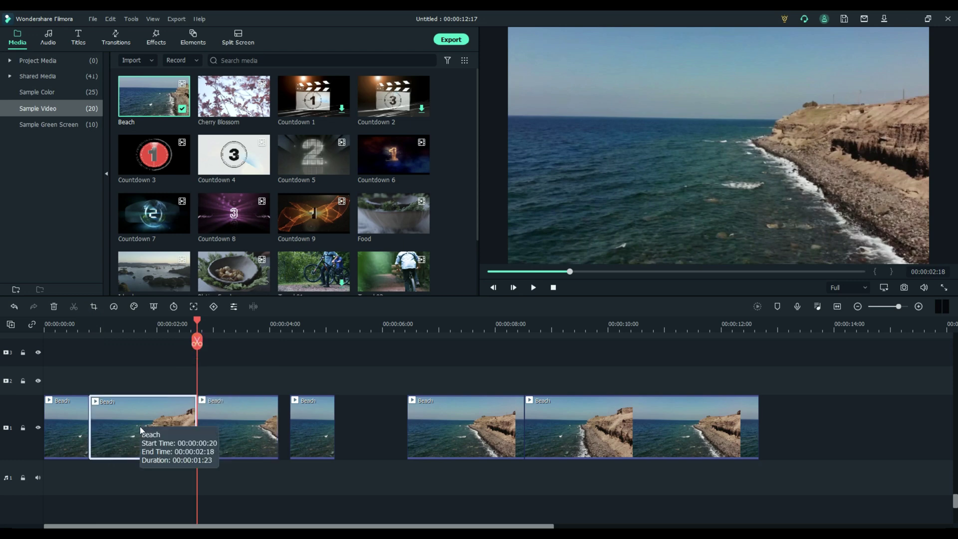
{"action": "key", "text": "Delete"}
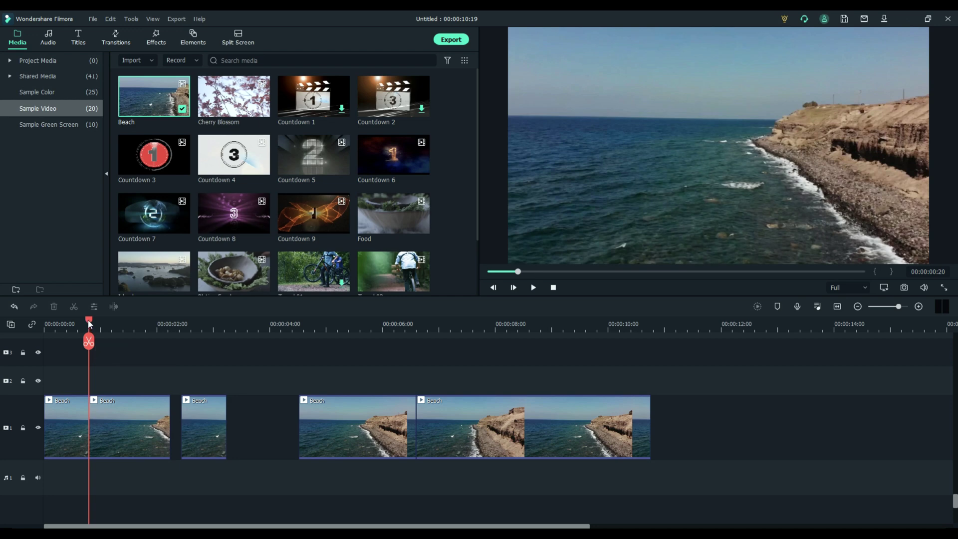
{"action": "left_click_drag", "start_coordinate": [88, 324], "coordinate": [131, 361]}
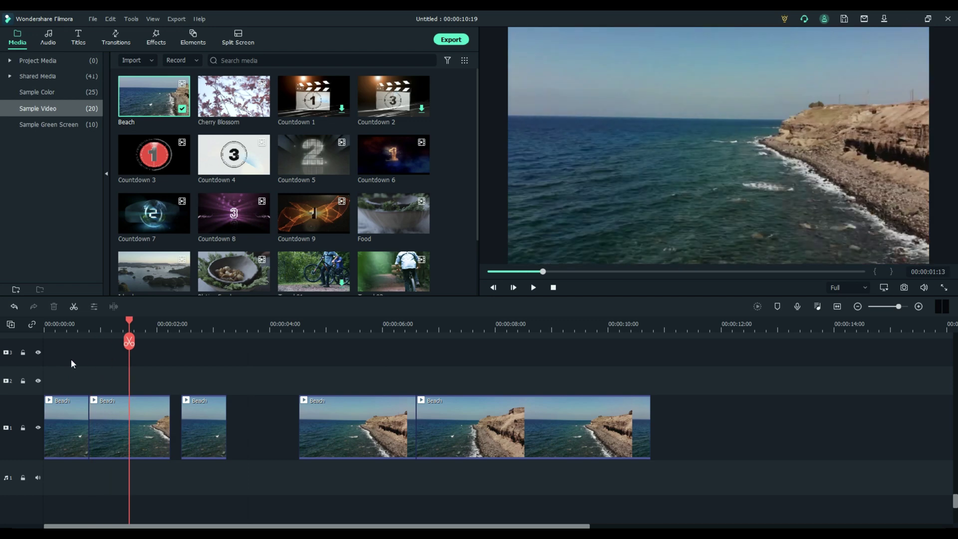
Step: Turn auto ripple back on and use Close Gap on both empty gaps on track 1
{"action": "left_click", "coordinate": [33, 324]}
{"action": "left_click_drag", "start_coordinate": [129, 324], "coordinate": [202, 322]}
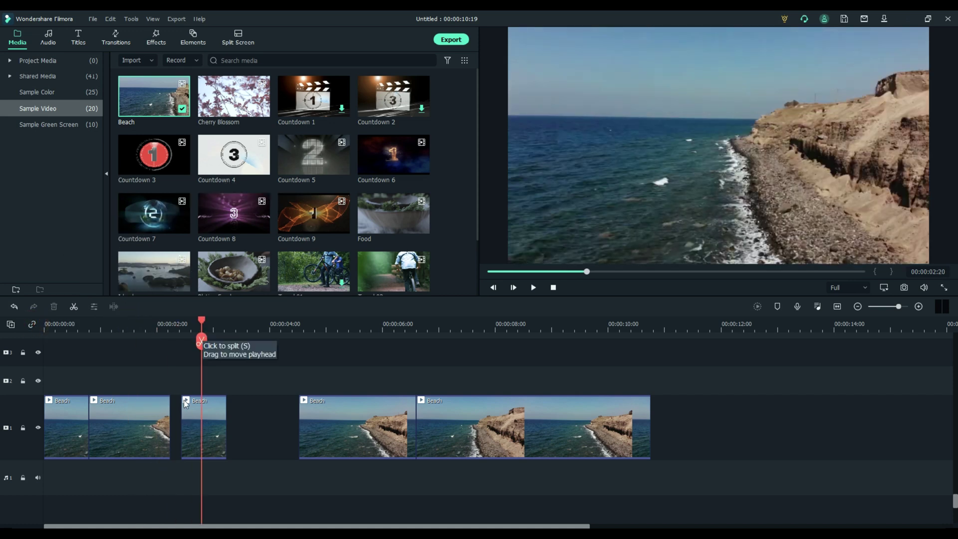
{"action": "left_click", "coordinate": [266, 434]}
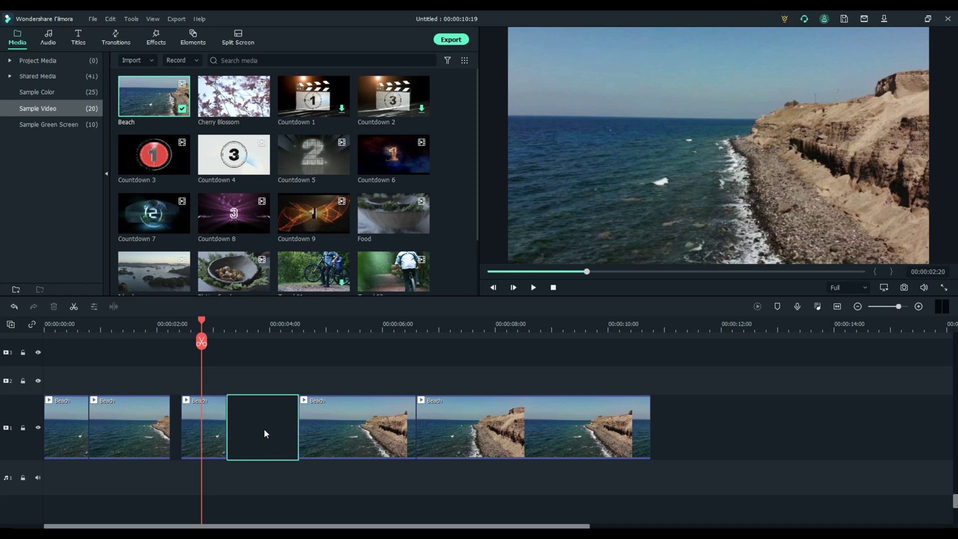
{"action": "right_click", "coordinate": [264, 430]}
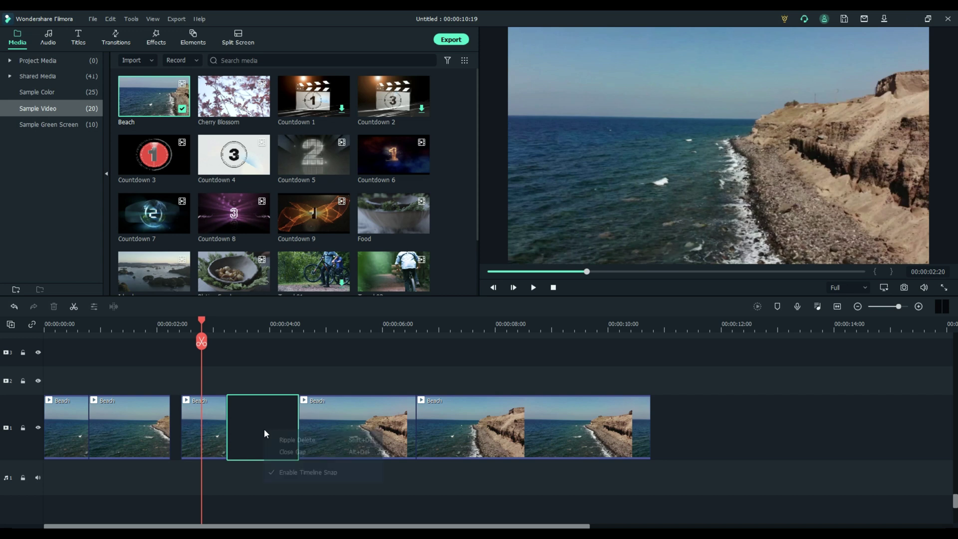
{"action": "left_click", "coordinate": [289, 451]}
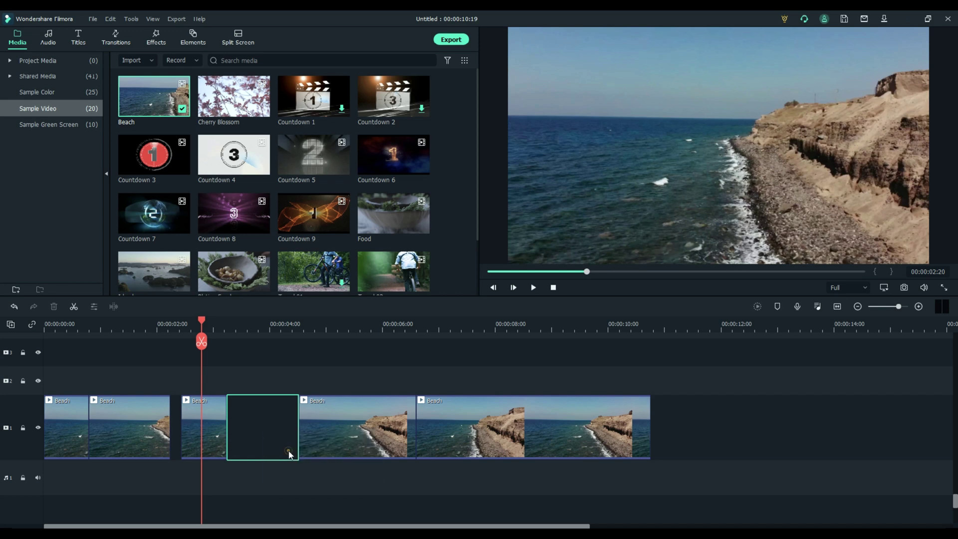
{"action": "left_click", "coordinate": [177, 424]}
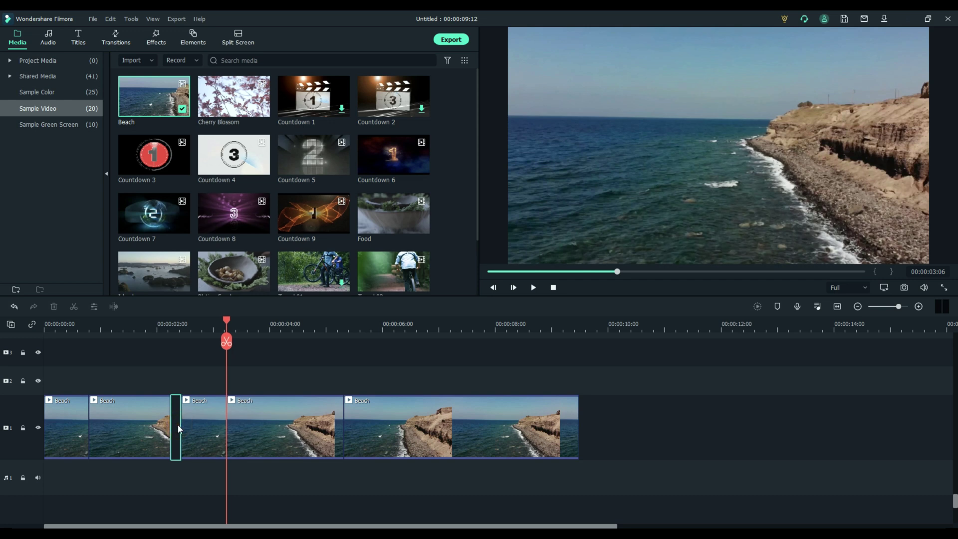
{"action": "right_click", "coordinate": [177, 425]}
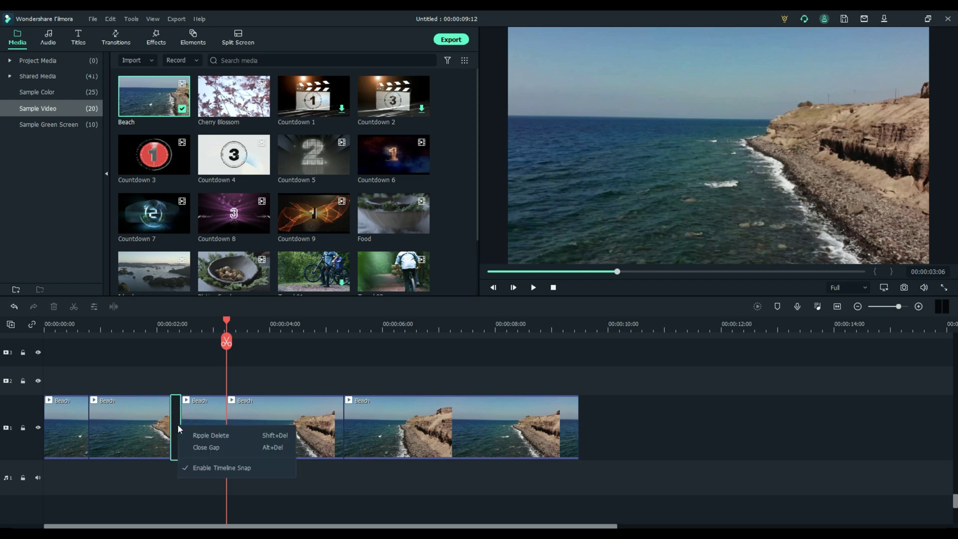
{"action": "left_click", "coordinate": [207, 450]}
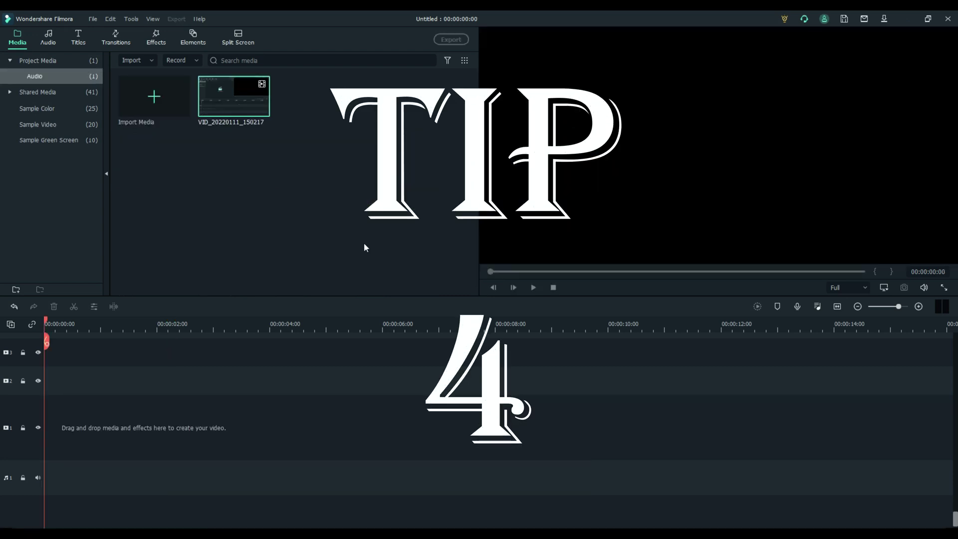
Step: Add the Islands sample clip to track 1, follow it with Cherry Blossom, and scrub across the cut
{"action": "left_click", "coordinate": [36, 127]}
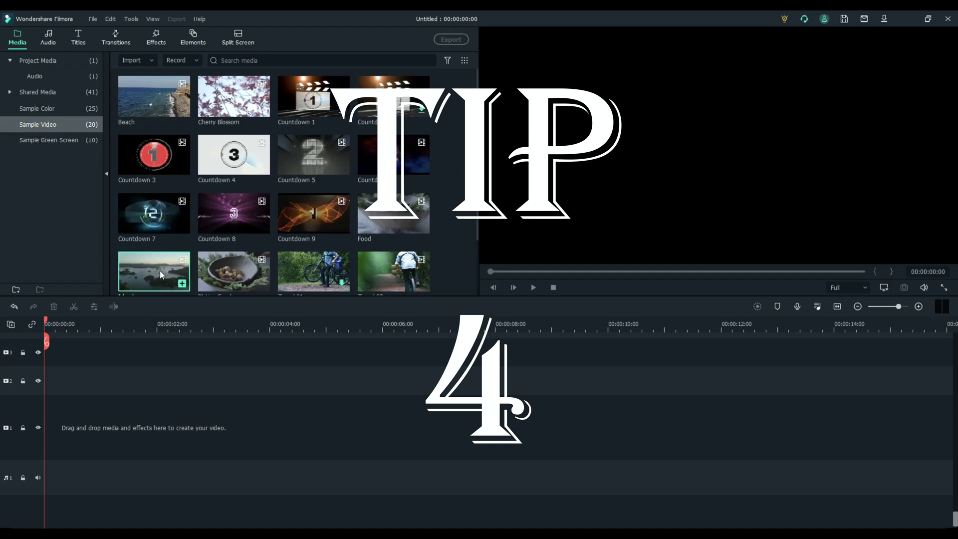
{"action": "left_click_drag", "start_coordinate": [159, 270], "coordinate": [55, 444]}
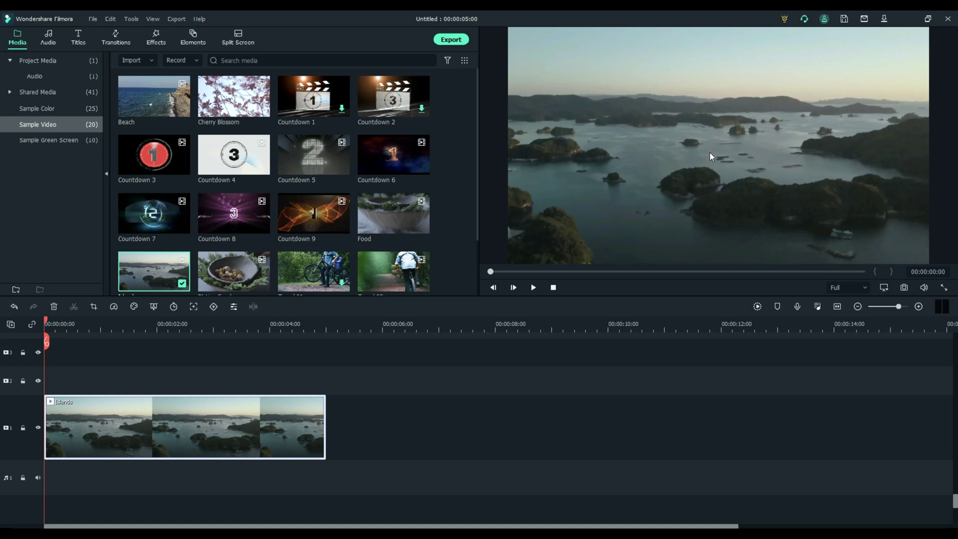
{"action": "left_click_drag", "start_coordinate": [227, 98], "coordinate": [333, 428]}
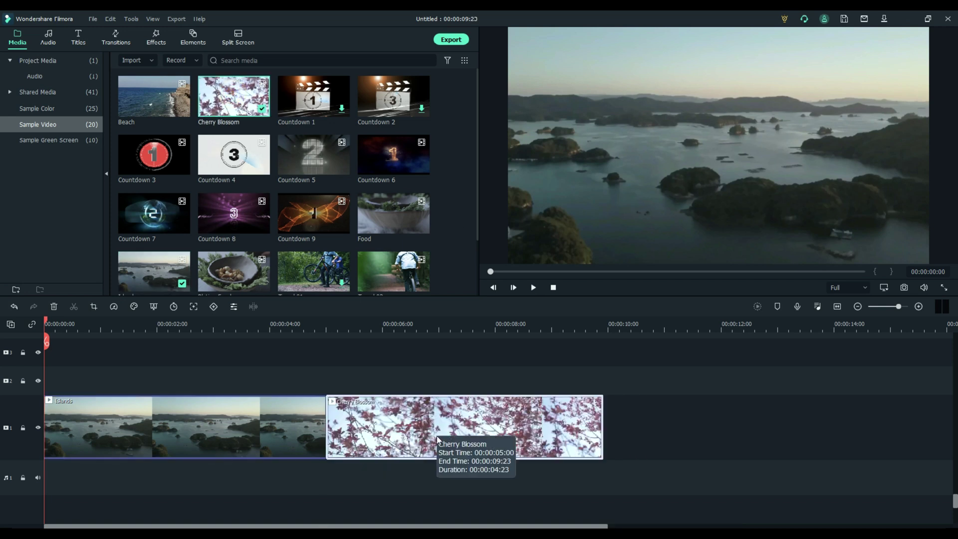
{"action": "left_click", "coordinate": [404, 328]}
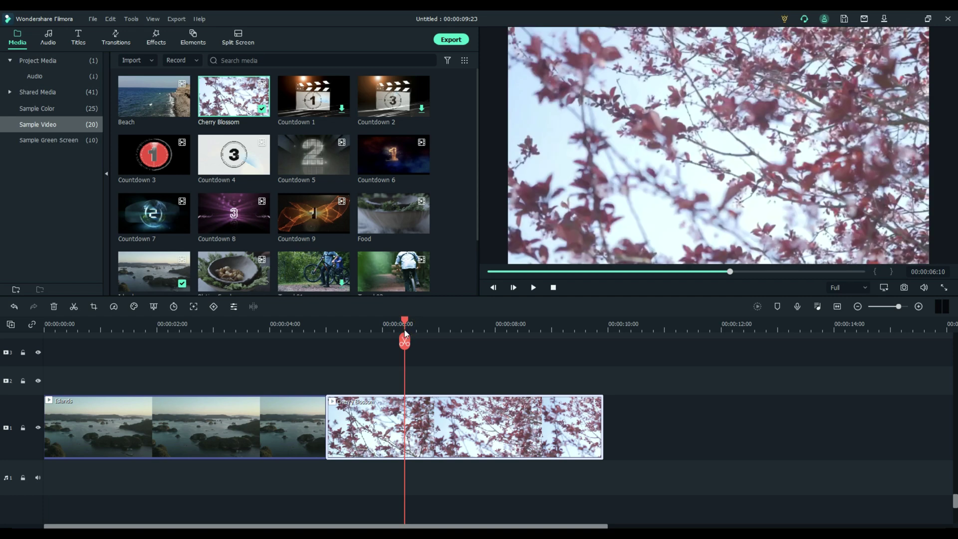
{"action": "left_click_drag", "start_coordinate": [405, 322], "coordinate": [432, 318]}
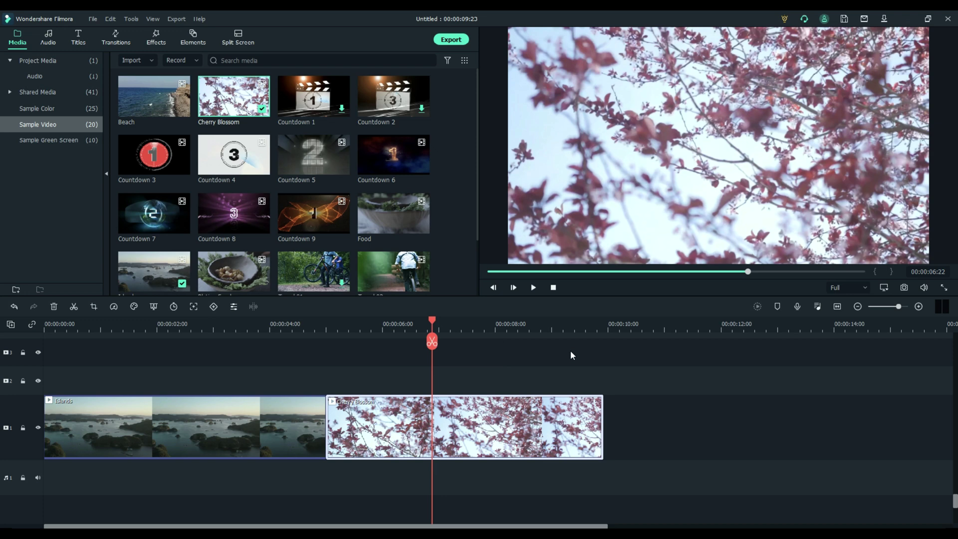
Step: Apply Color Match to the Cherry Blossom clip using the Islands frame at 00:00:02:19 as reference
{"action": "left_click", "coordinate": [136, 308]}
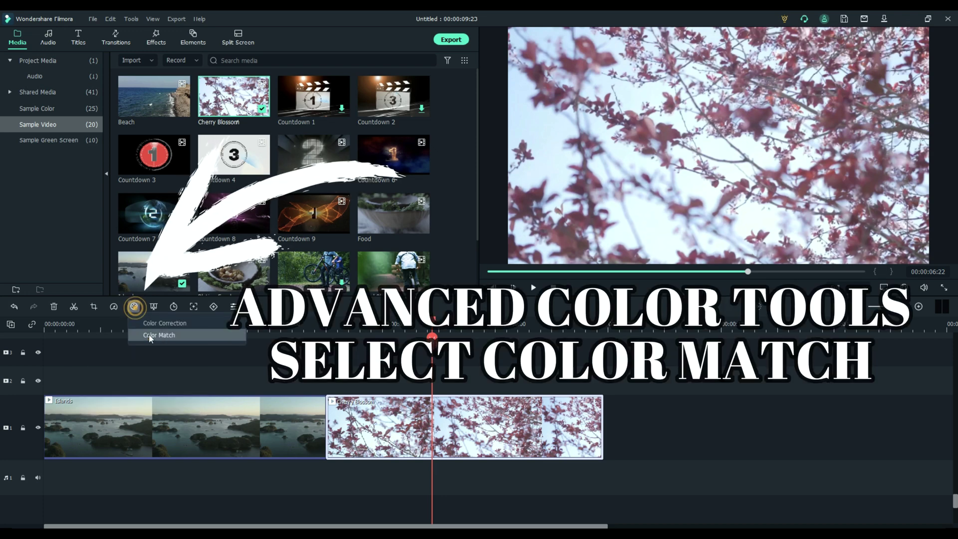
{"action": "left_click", "coordinate": [150, 335]}
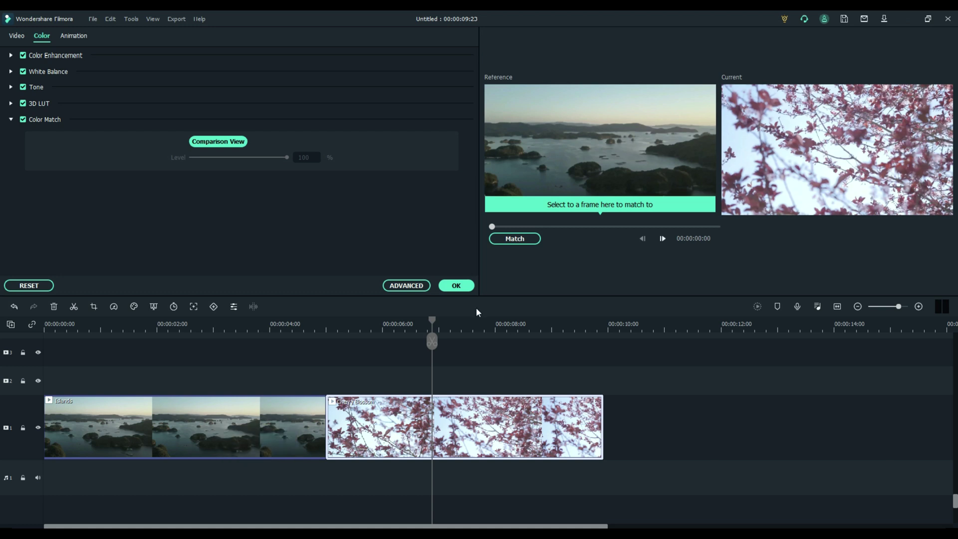
{"action": "left_click_drag", "start_coordinate": [493, 226], "coordinate": [558, 234]}
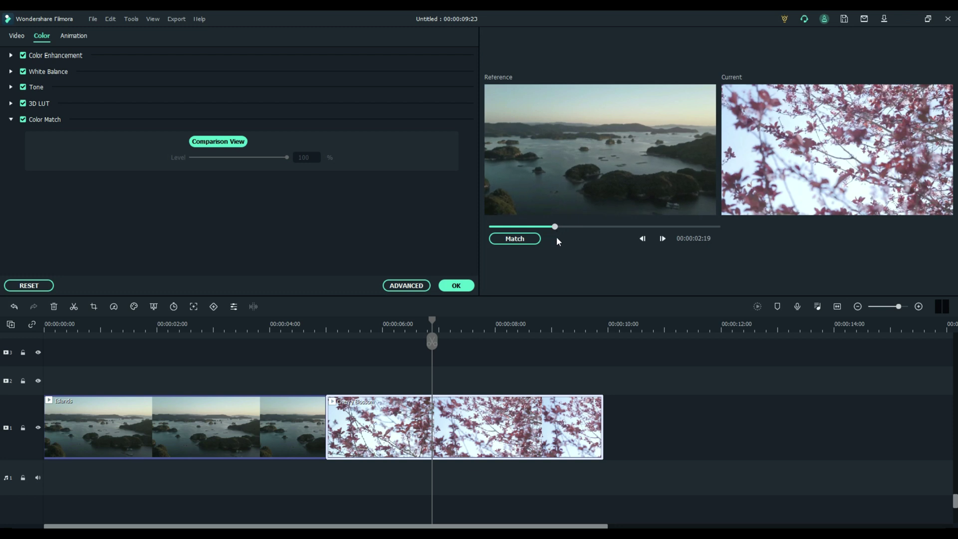
{"action": "left_click", "coordinate": [515, 241]}
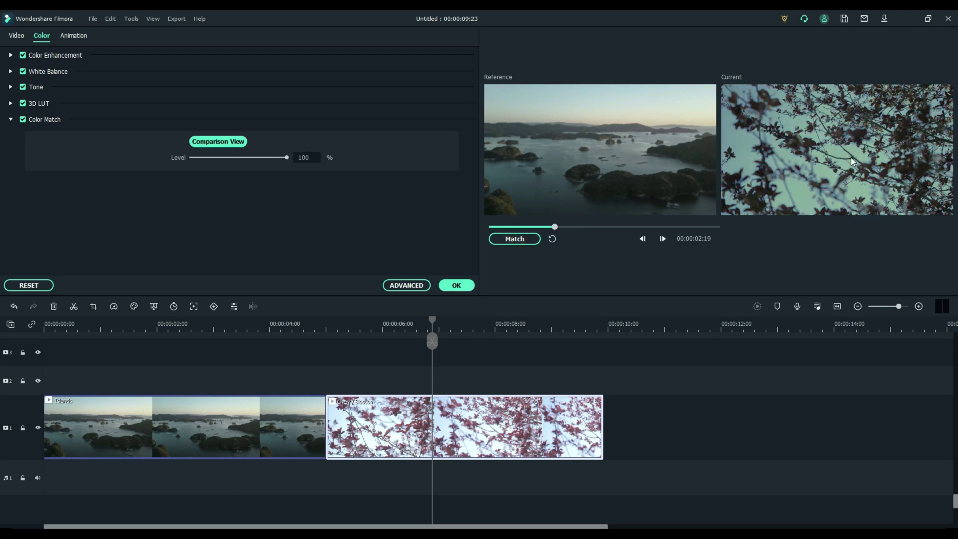
{"action": "left_click", "coordinate": [457, 287]}
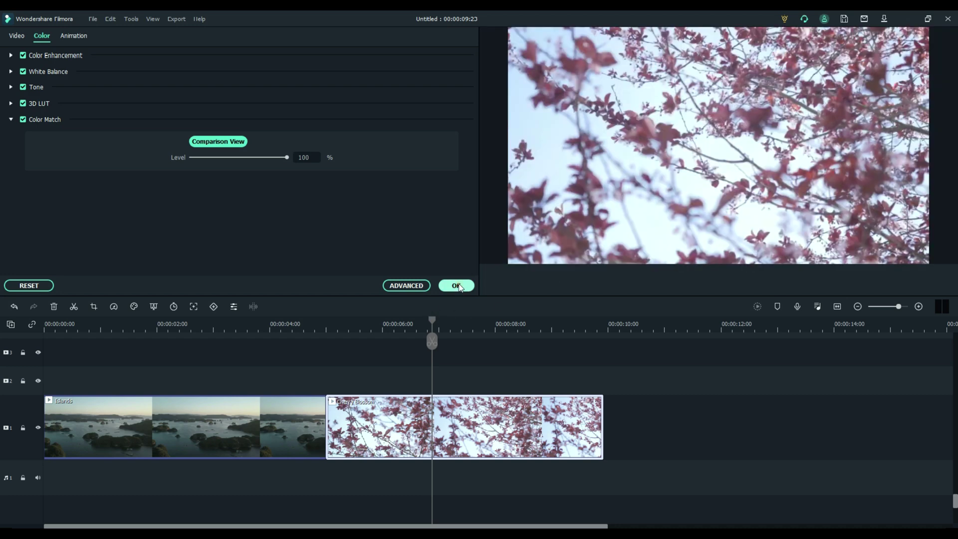
Step: Scrub back into the Islands clip and play through the colour-matched cut, then pause
{"action": "left_click_drag", "start_coordinate": [432, 321], "coordinate": [227, 319]}
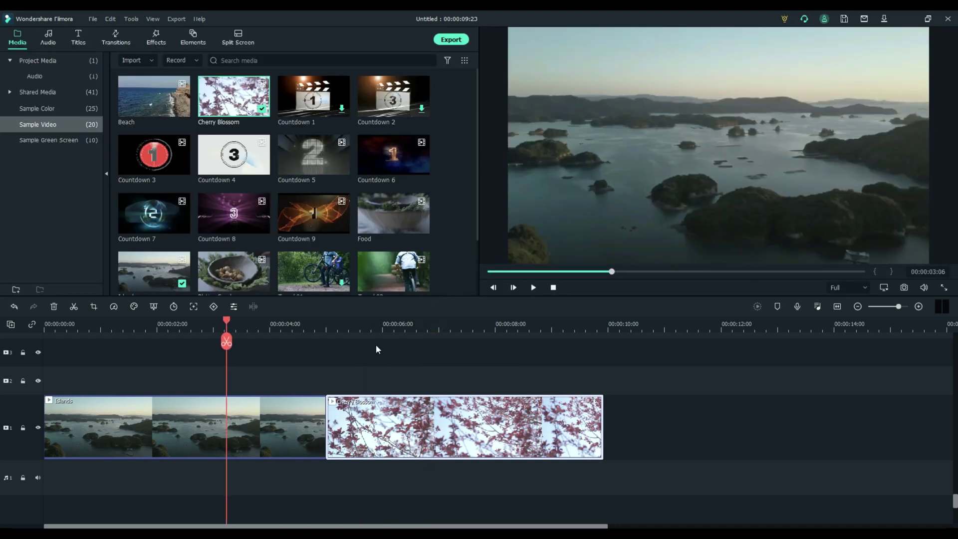
{"action": "left_click", "coordinate": [534, 288]}
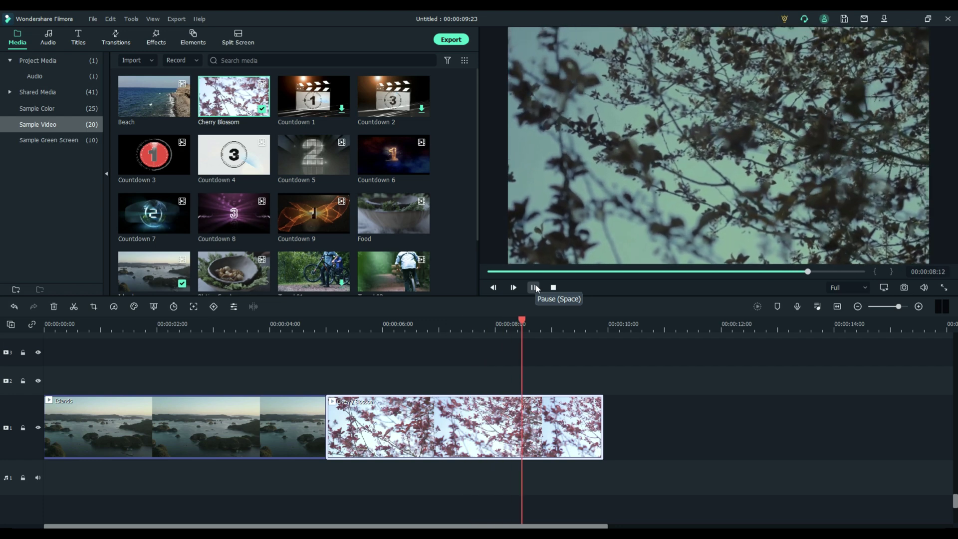
{"action": "left_click", "coordinate": [534, 288]}
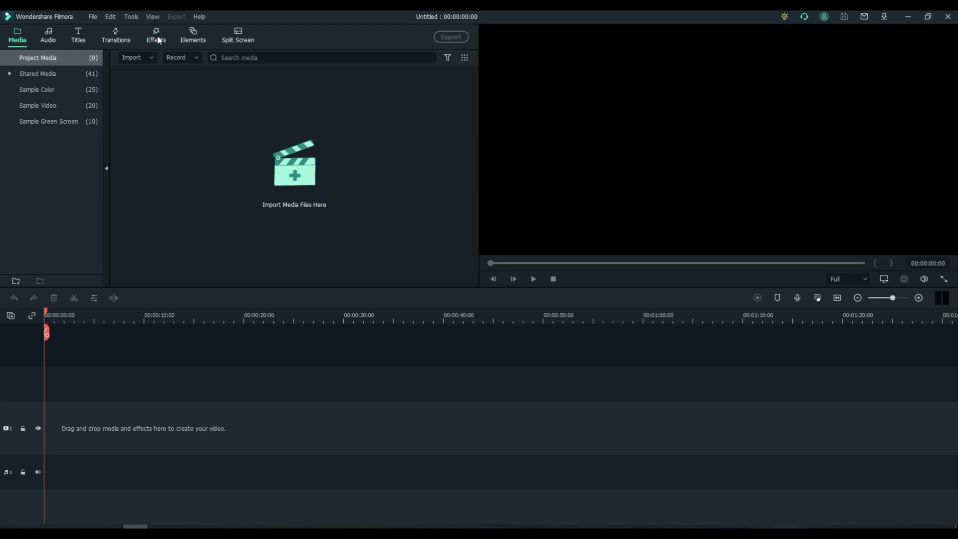
Step: Switch to the Elements library and show its What's New category
{"action": "left_click", "coordinate": [194, 38]}
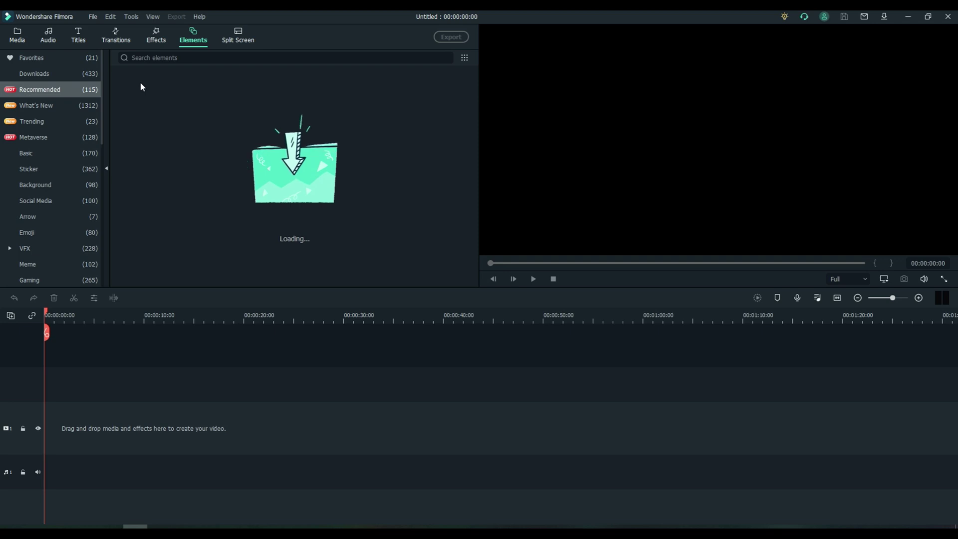
{"action": "left_click", "coordinate": [48, 106]}
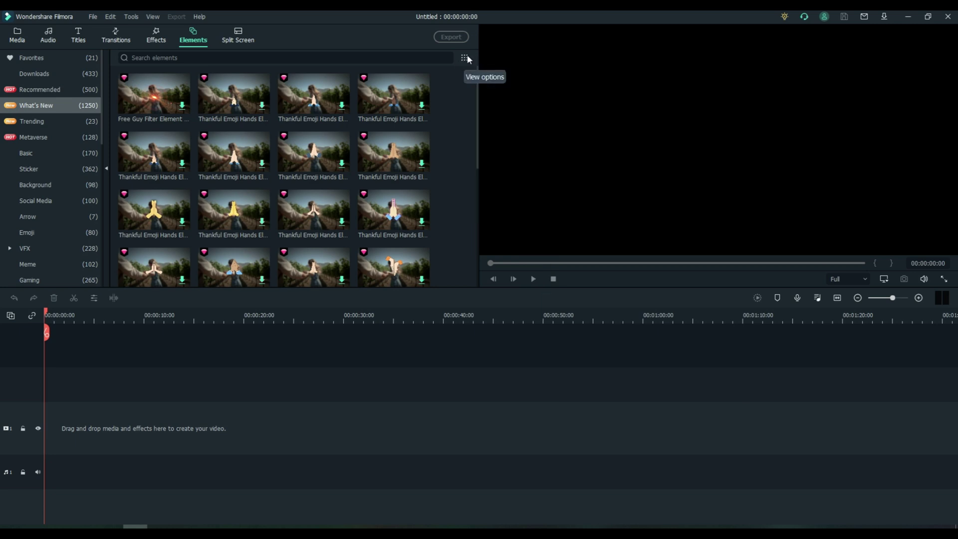
Step: Filter the What's New elements to Free only and sort them by New
{"action": "left_click", "coordinate": [466, 59]}
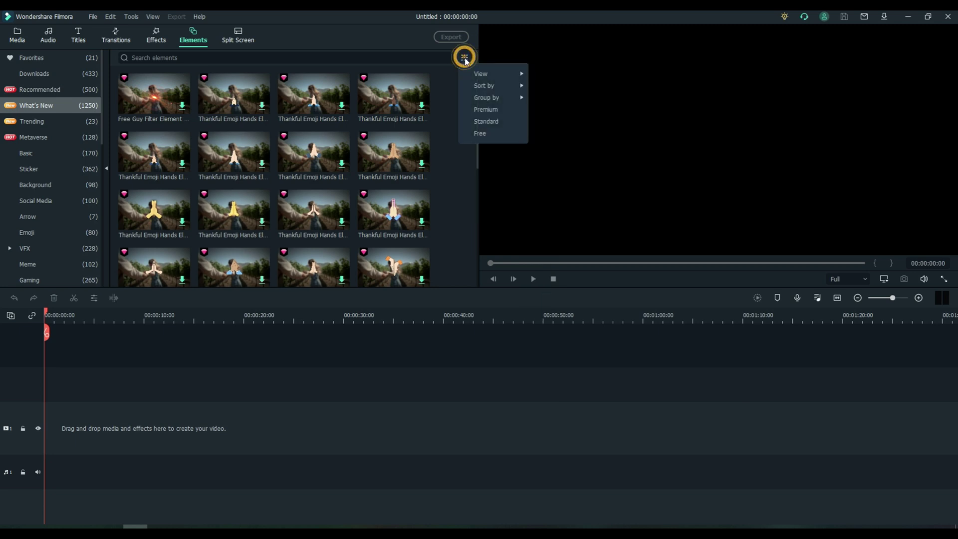
{"action": "left_click", "coordinate": [484, 134]}
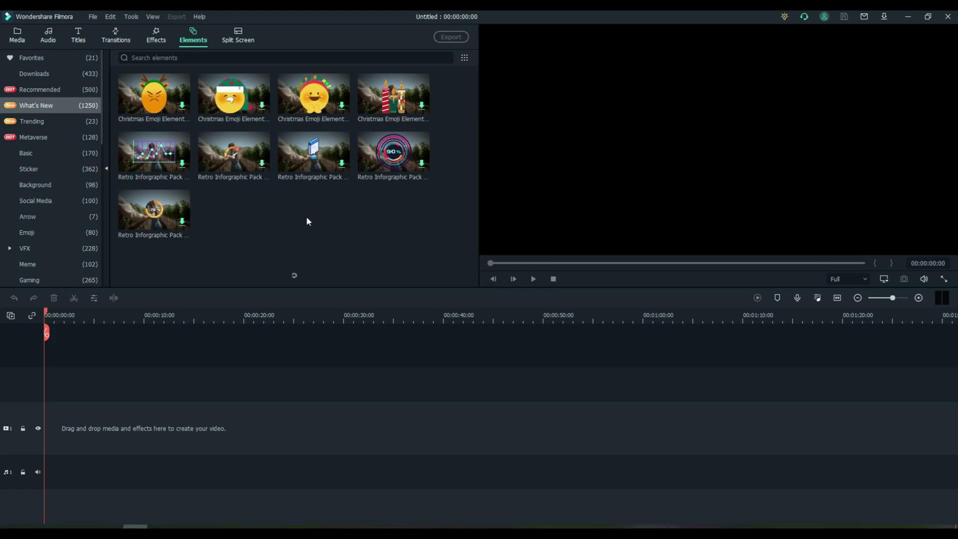
{"action": "left_click", "coordinate": [465, 59]}
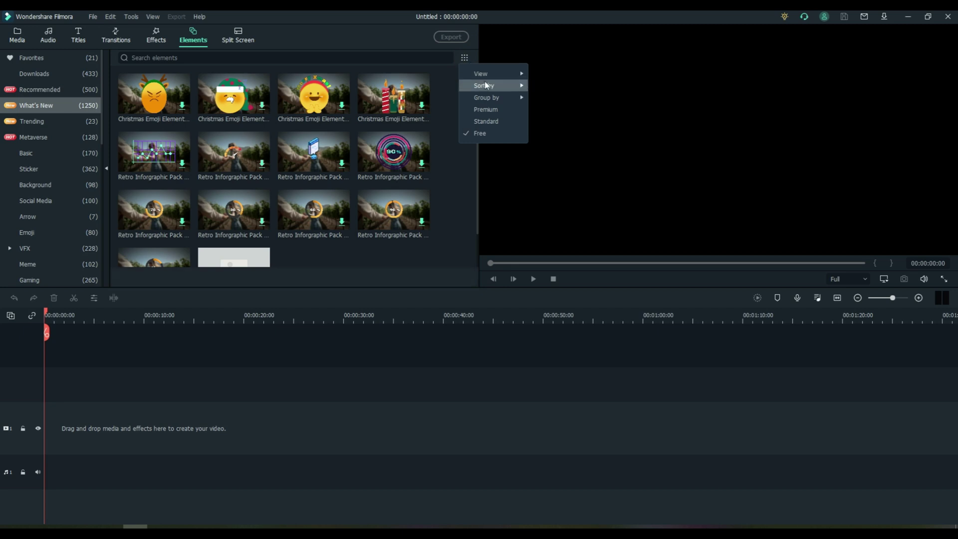
{"action": "mouse_move", "coordinate": [487, 86]}
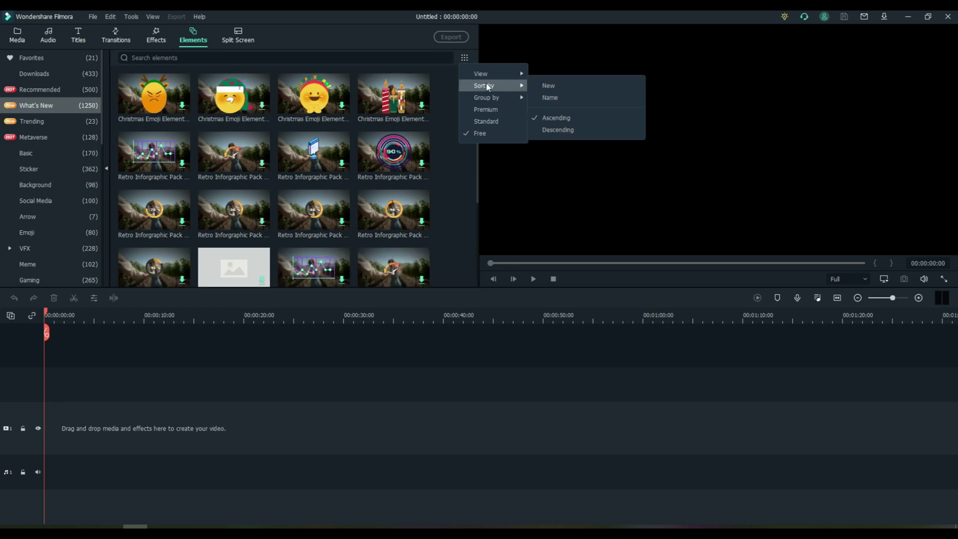
{"action": "left_click", "coordinate": [551, 86]}
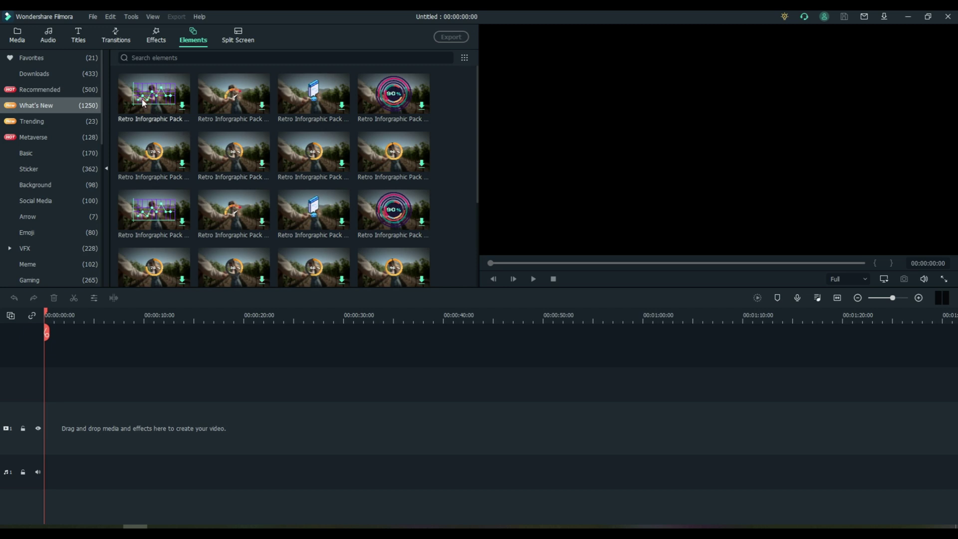
Step: Switch the filter to Standard elements and place the cursor in the Search elements box
{"action": "left_click", "coordinate": [465, 58]}
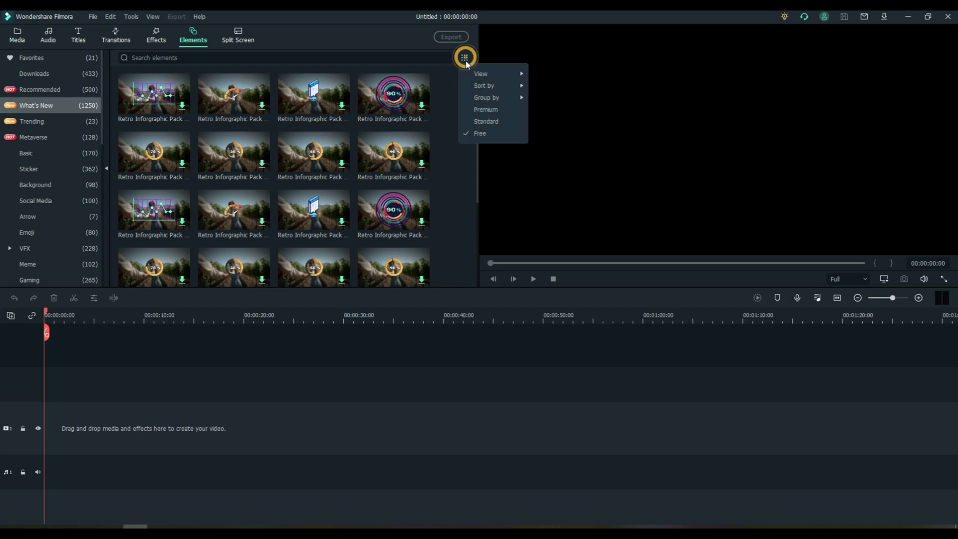
{"action": "left_click", "coordinate": [484, 121]}
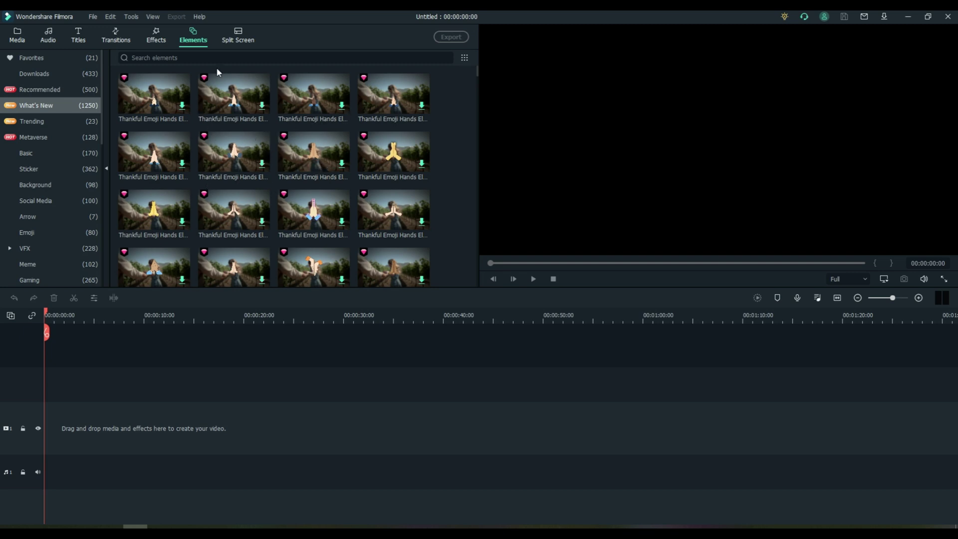
{"action": "left_click", "coordinate": [193, 58]}
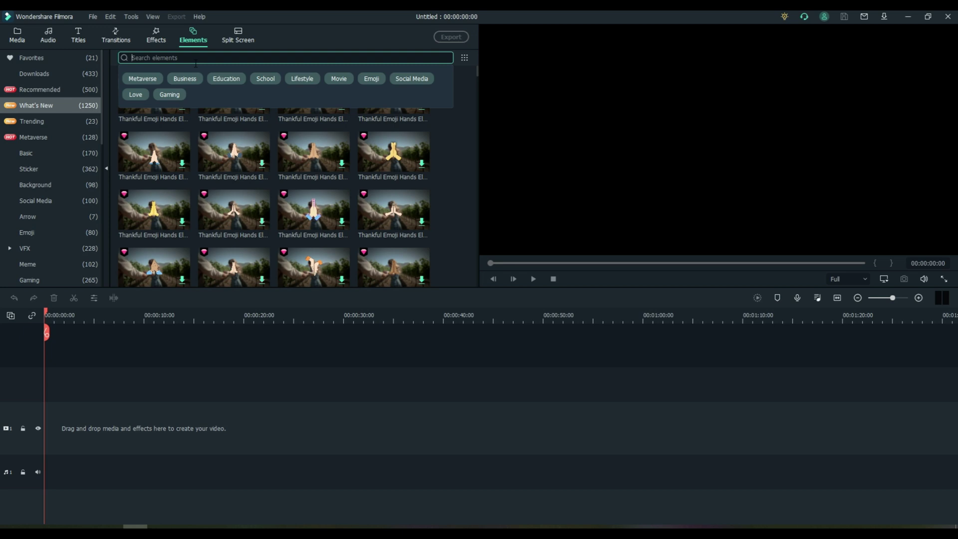
Step: Search the elements for 'pump' (Pumpkin) and limit the results to free items
{"action": "type", "text": "pump"}
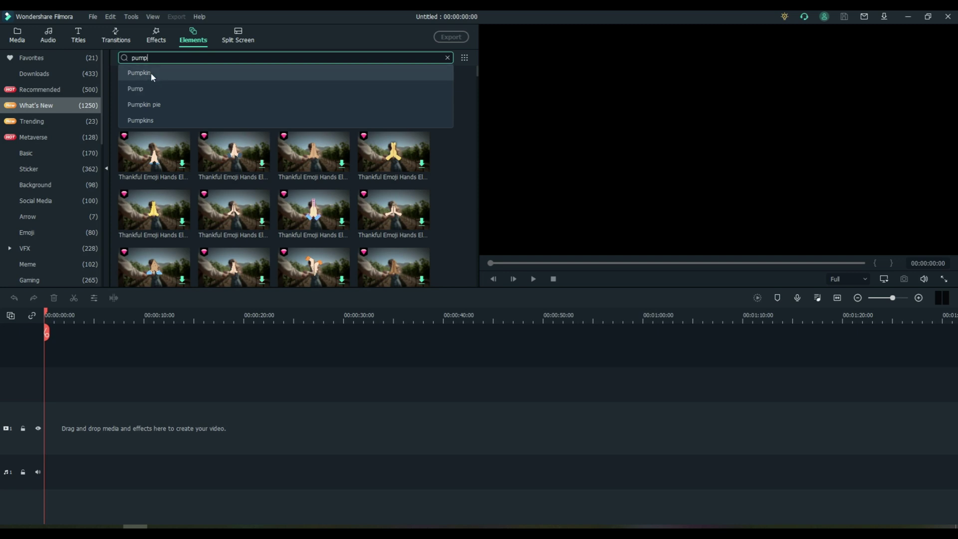
{"action": "left_click", "coordinate": [149, 73]}
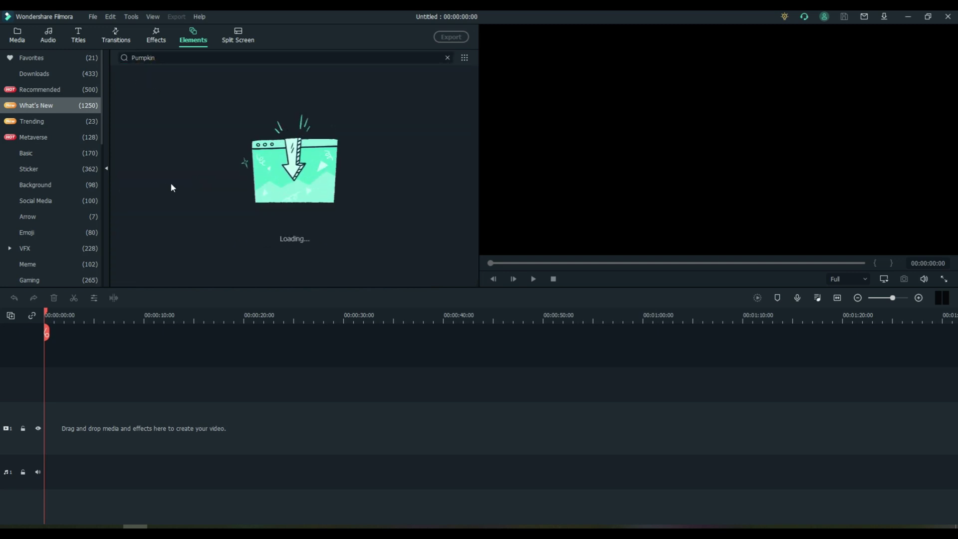
{"action": "left_click", "coordinate": [465, 58]}
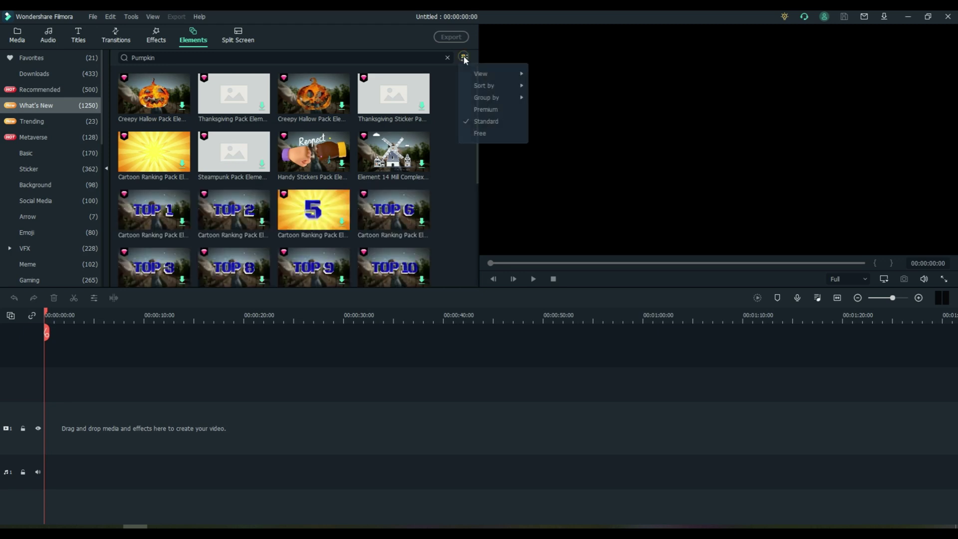
{"action": "left_click", "coordinate": [479, 133]}
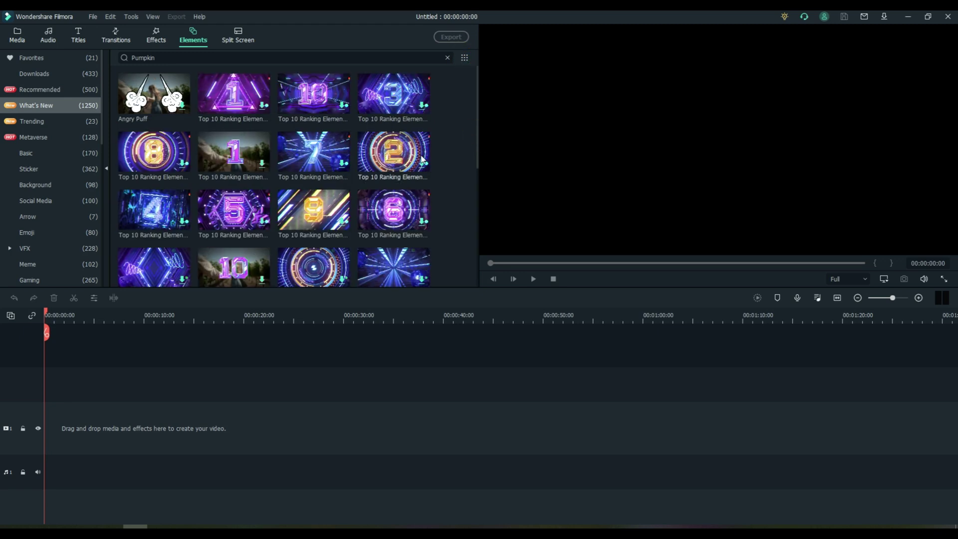
{"action": "scroll", "coordinate": [419, 169], "scroll_direction": "down", "scroll_amount": 5}
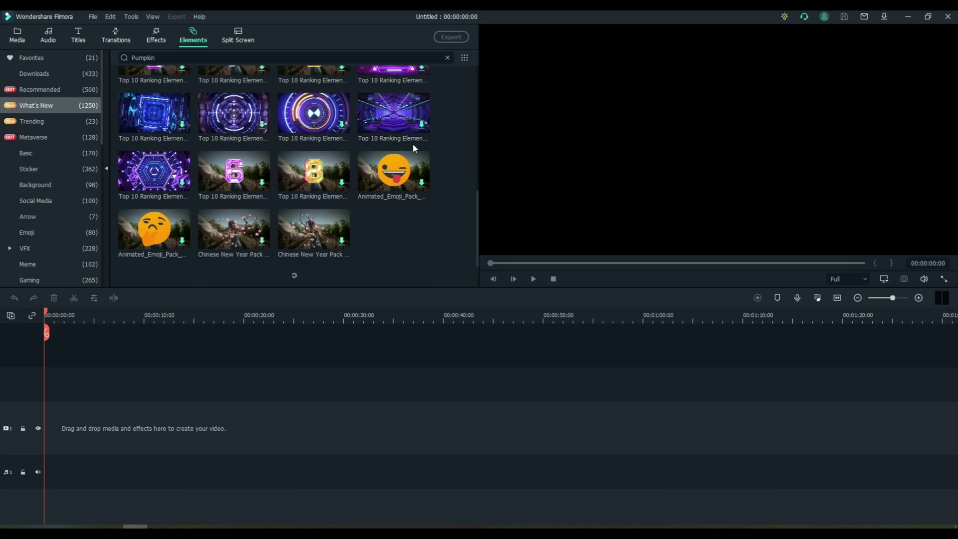
Step: Widen the Pumpkin results to Standard elements, then clear the search
{"action": "left_click", "coordinate": [469, 60]}
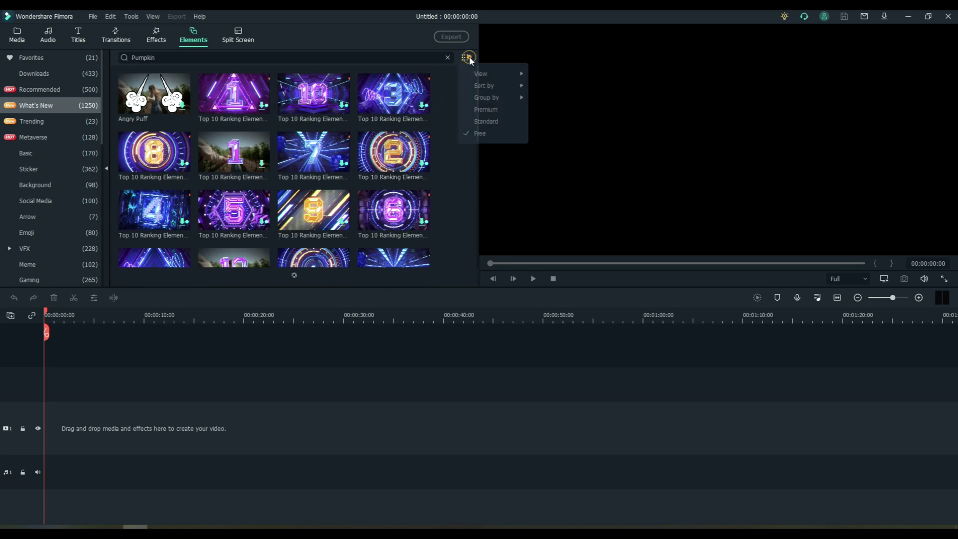
{"action": "left_click", "coordinate": [486, 121]}
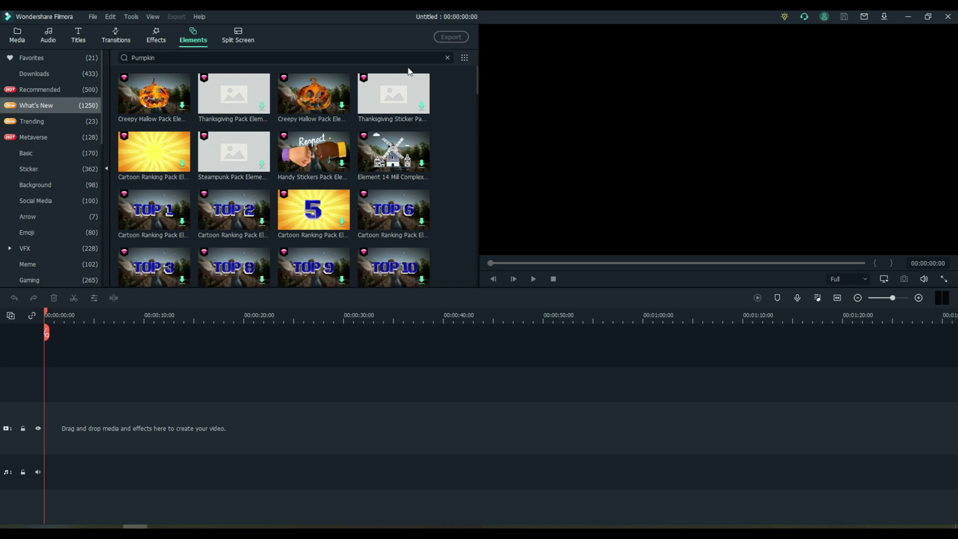
{"action": "left_click", "coordinate": [448, 58]}
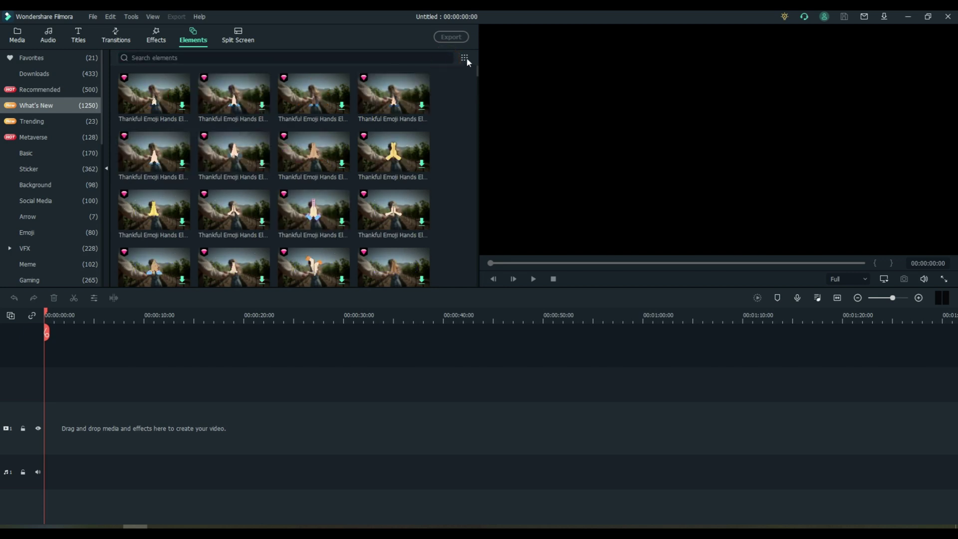
Step: Show the Recommended elements grouped by Category
{"action": "left_click", "coordinate": [52, 90]}
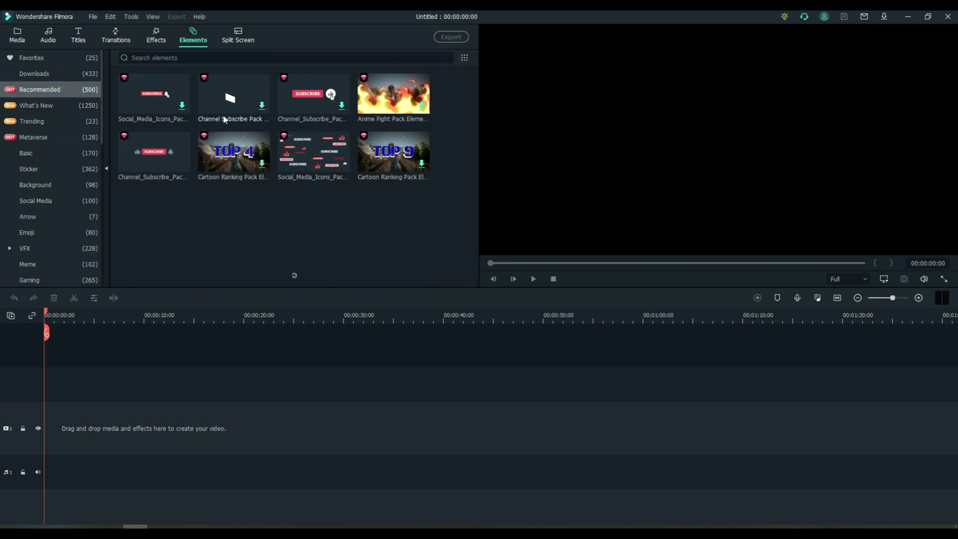
{"action": "left_click", "coordinate": [465, 58]}
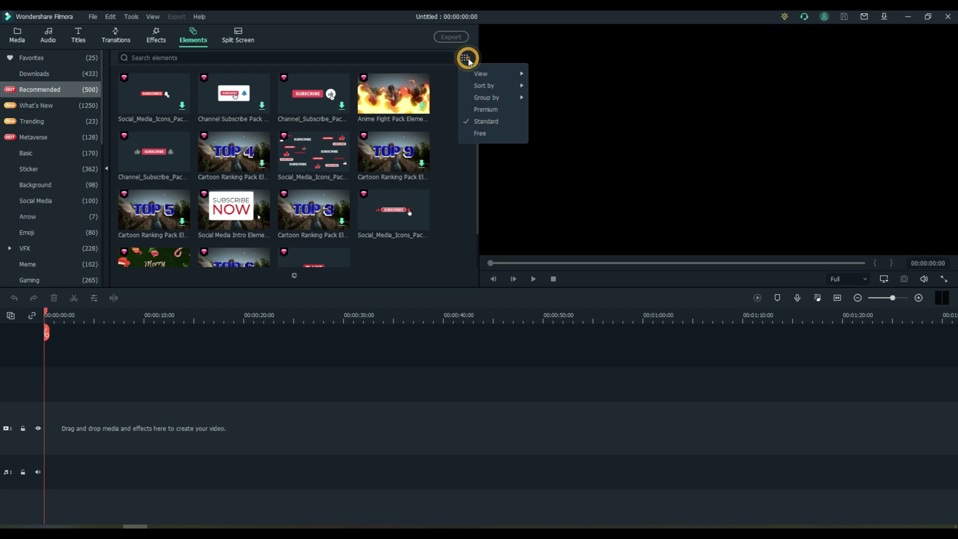
{"action": "mouse_move", "coordinate": [482, 98]}
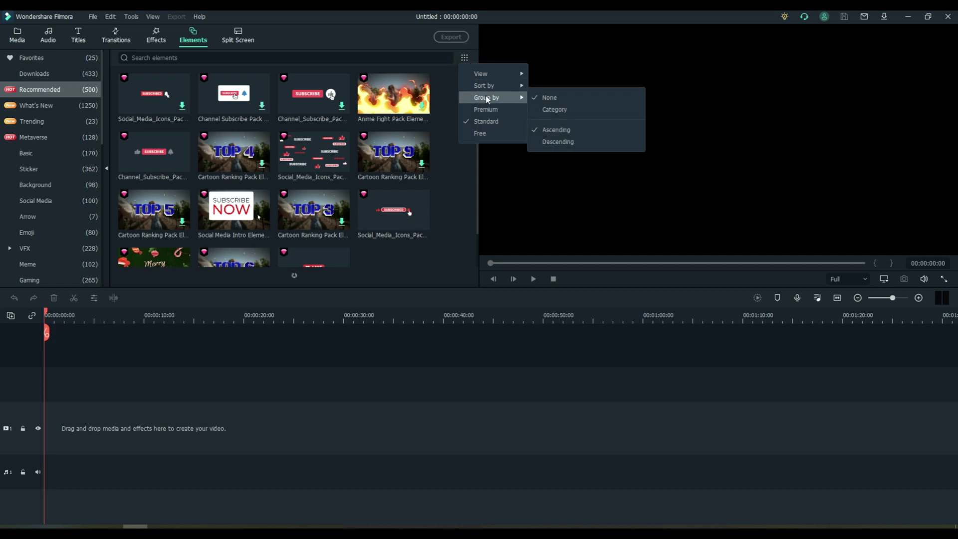
{"action": "left_click", "coordinate": [554, 111]}
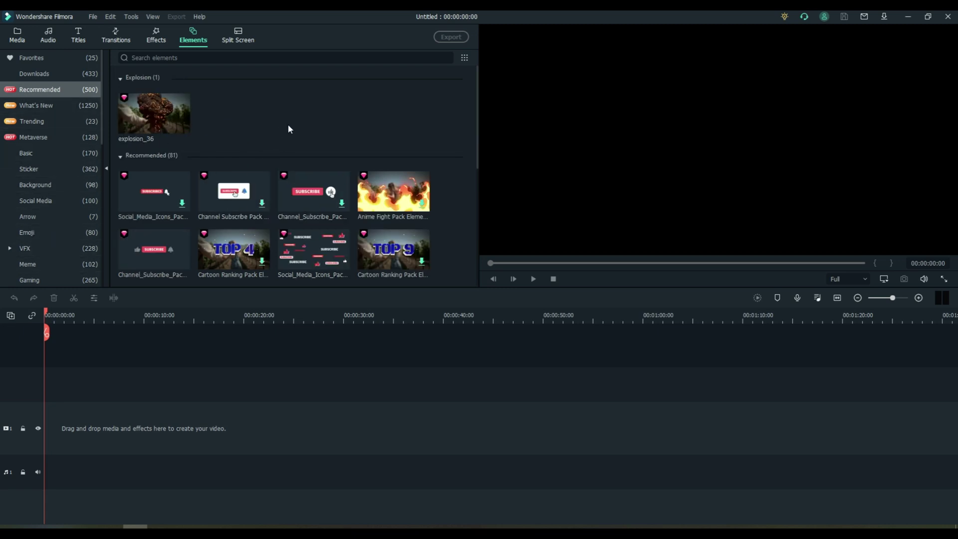
{"action": "scroll", "coordinate": [320, 132], "scroll_direction": "down", "scroll_amount": 2}
{"action": "scroll", "coordinate": [350, 120], "scroll_direction": "up", "scroll_amount": 2}
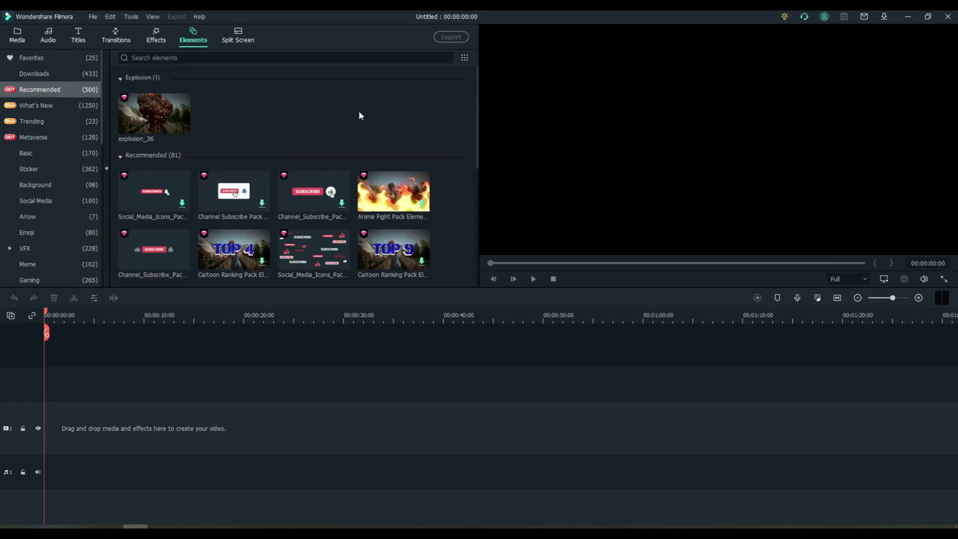
Step: Sort the Recommended elements alphabetically by Name
{"action": "left_click", "coordinate": [464, 57]}
{"action": "mouse_move", "coordinate": [479, 86]}
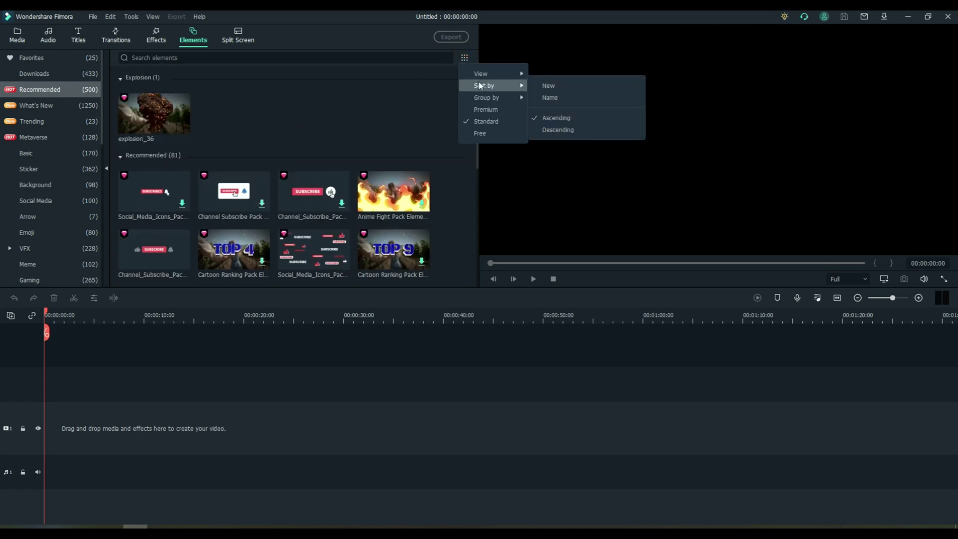
{"action": "left_click", "coordinate": [550, 98]}
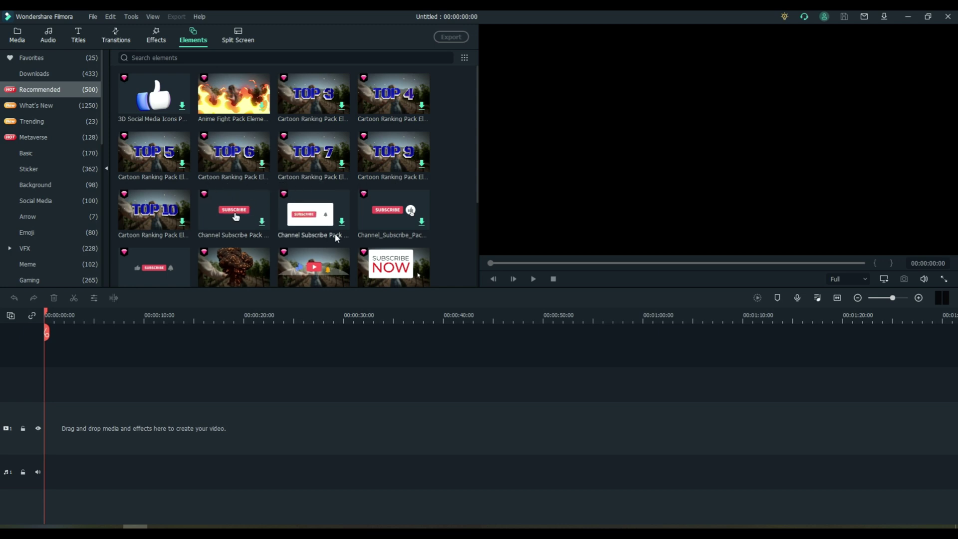
{"action": "left_click", "coordinate": [465, 58]}
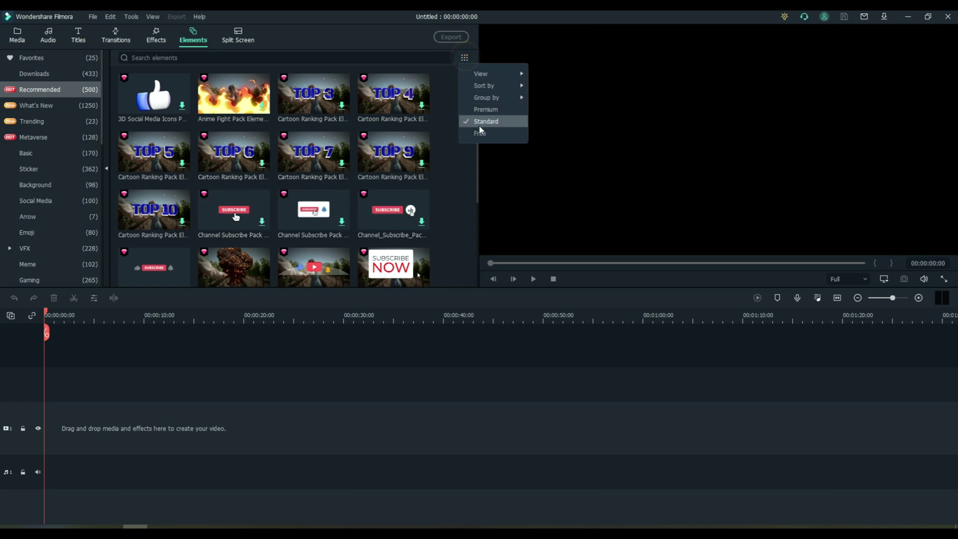
{"action": "mouse_move", "coordinate": [488, 102]}
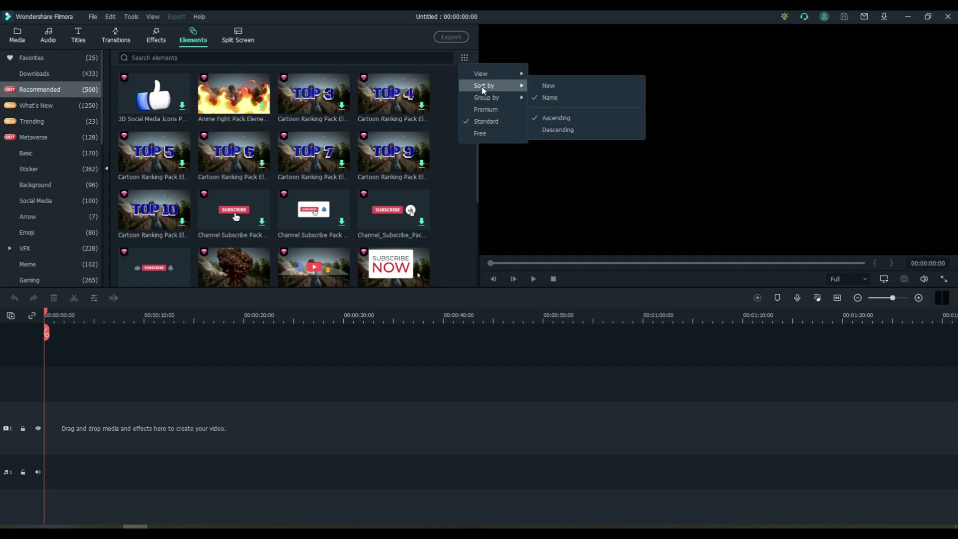
Step: Sort the Recommended elements by New and switch to small thumbnails
{"action": "left_click", "coordinate": [549, 86]}
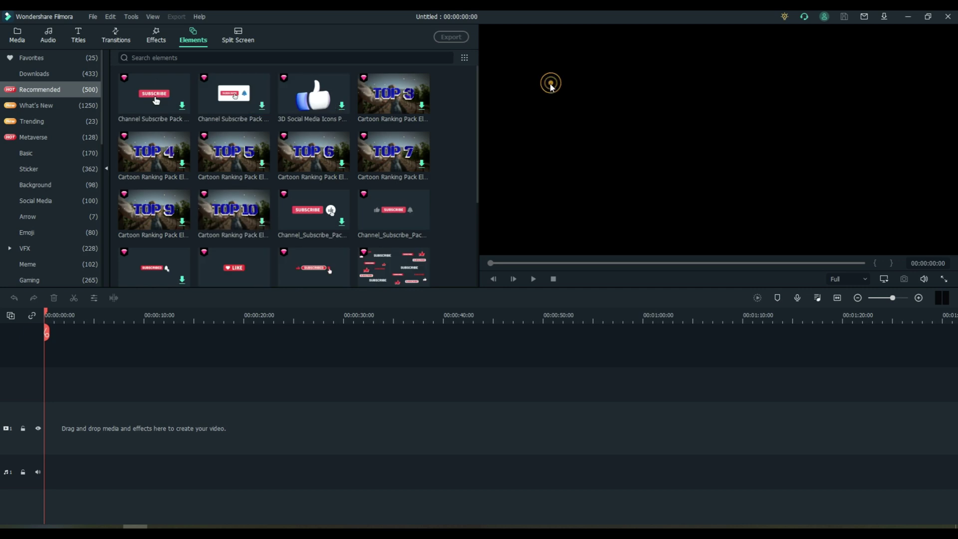
{"action": "left_click", "coordinate": [464, 58]}
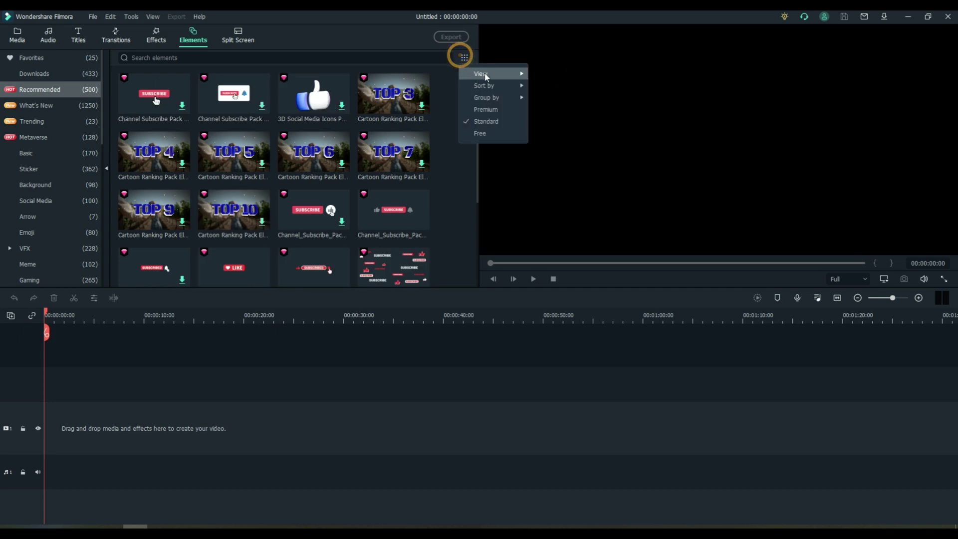
{"action": "mouse_move", "coordinate": [482, 74]}
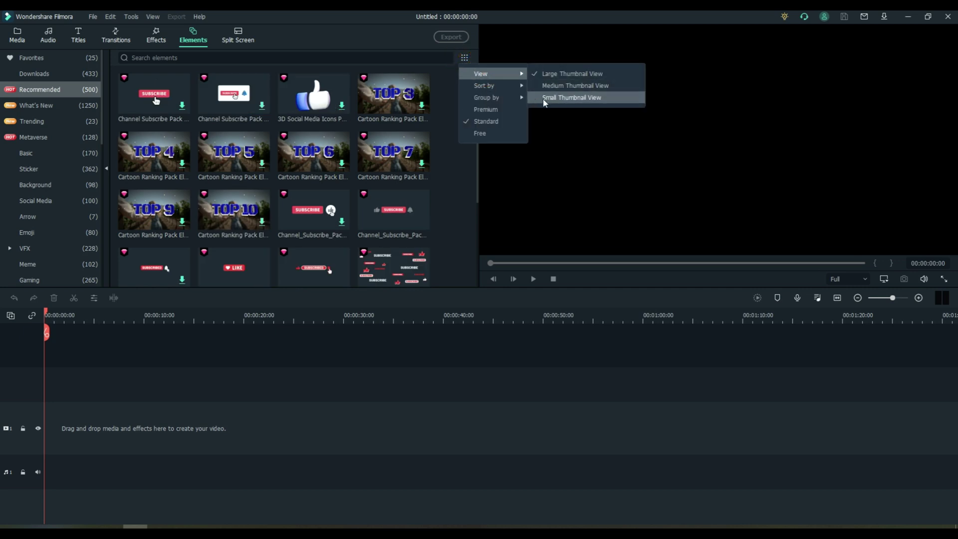
{"action": "left_click", "coordinate": [571, 97]}
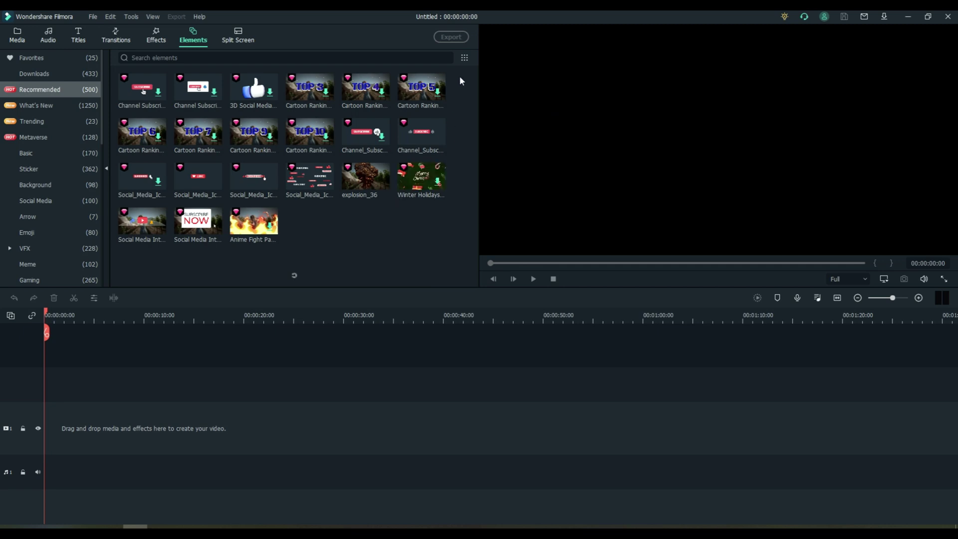
Step: Return to Large Thumbnail View and show only Free elements
{"action": "left_click", "coordinate": [464, 59]}
{"action": "mouse_move", "coordinate": [494, 74]}
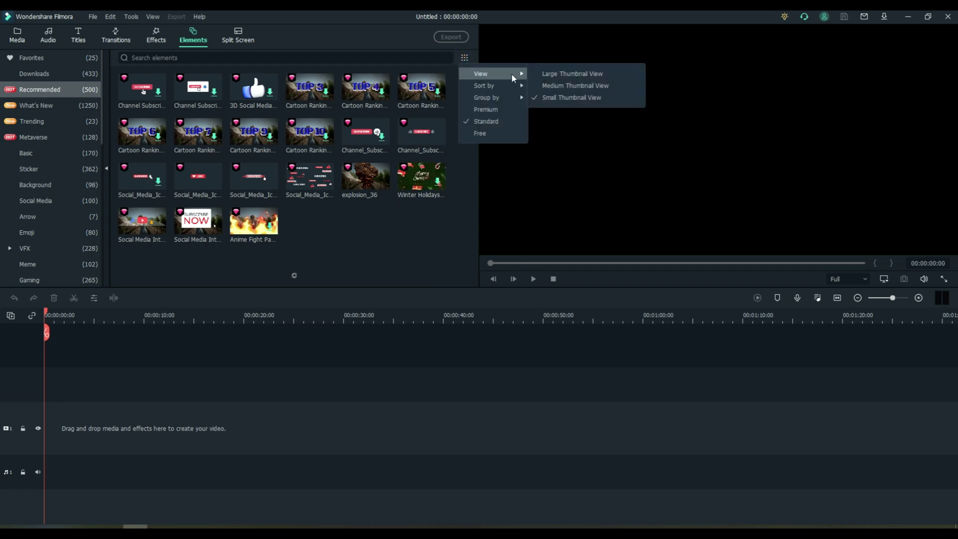
{"action": "left_click", "coordinate": [549, 75]}
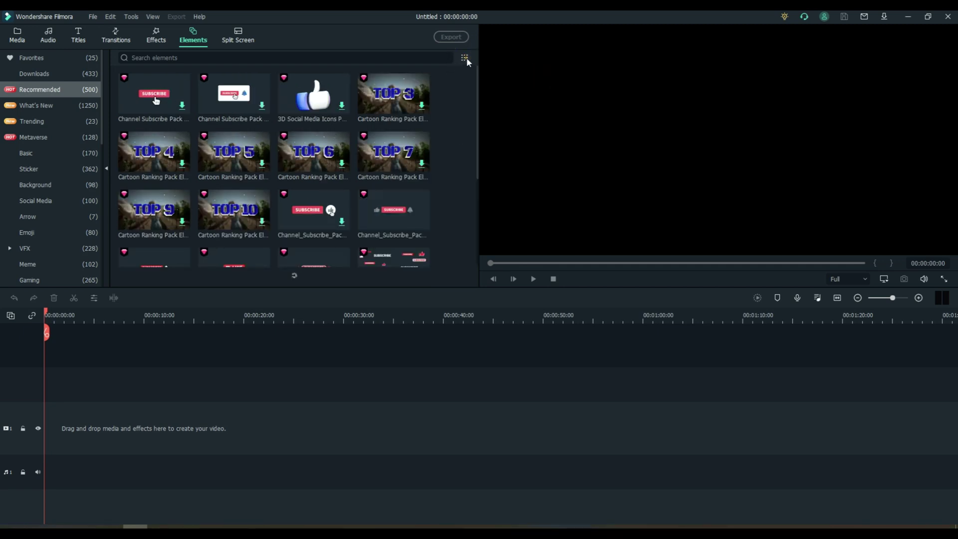
{"action": "left_click", "coordinate": [465, 59]}
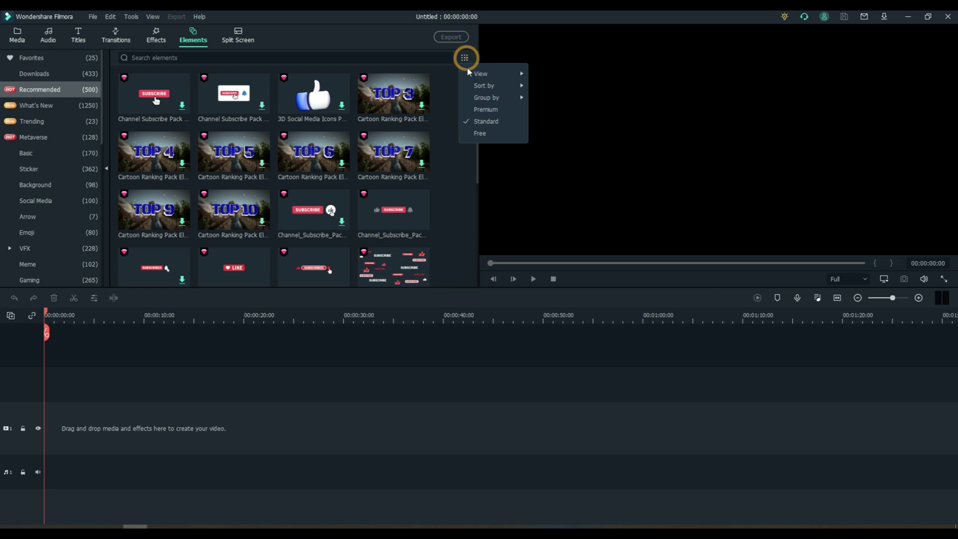
{"action": "left_click", "coordinate": [480, 133]}
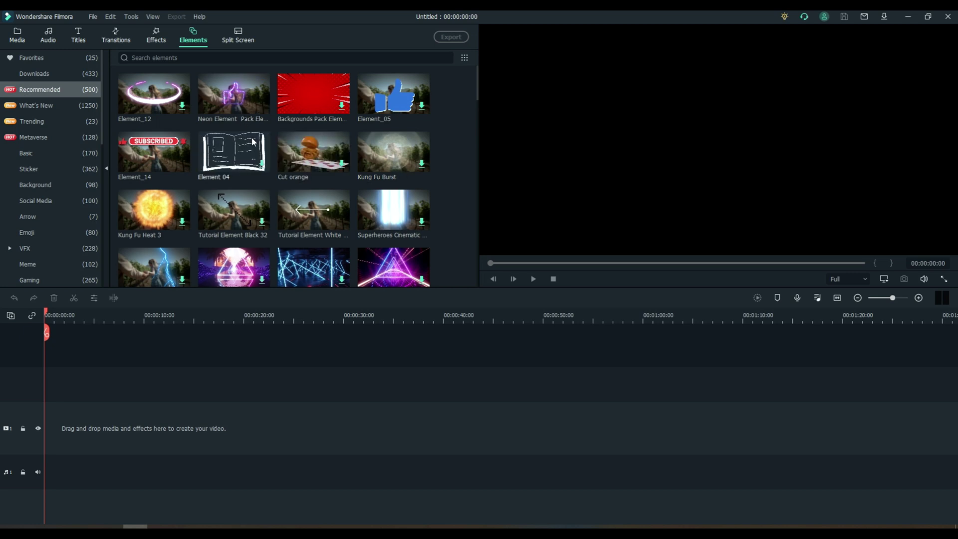
{"action": "left_click", "coordinate": [117, 40]}
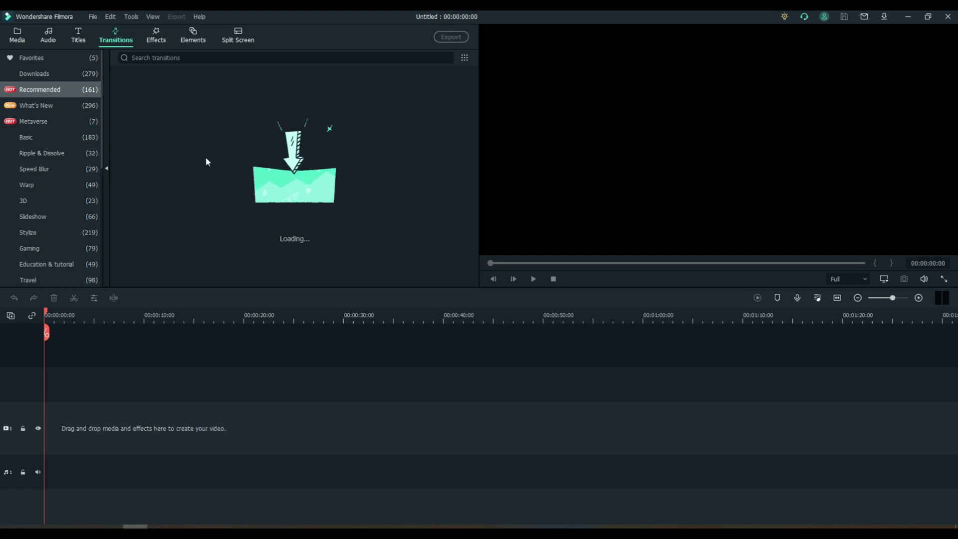
{"action": "left_click", "coordinate": [465, 58]}
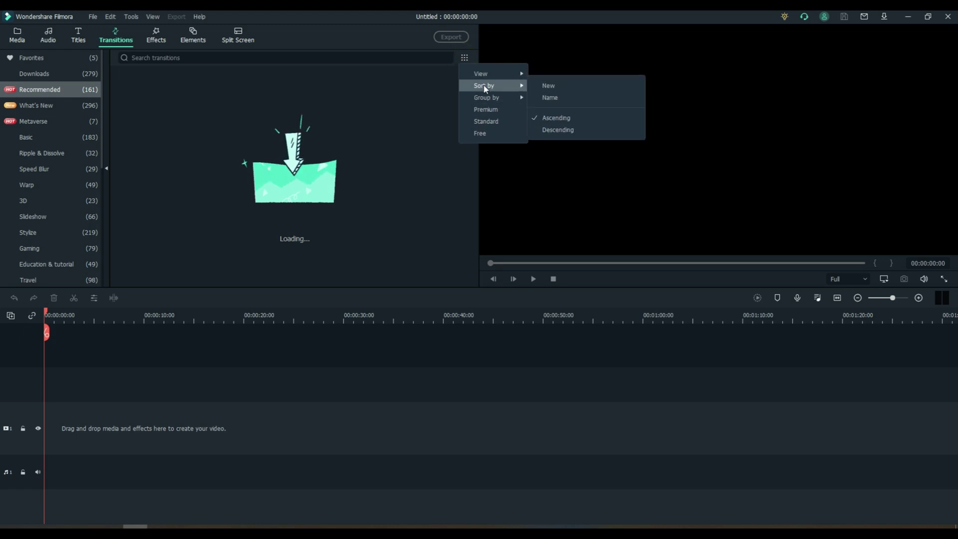
{"action": "mouse_move", "coordinate": [483, 98]}
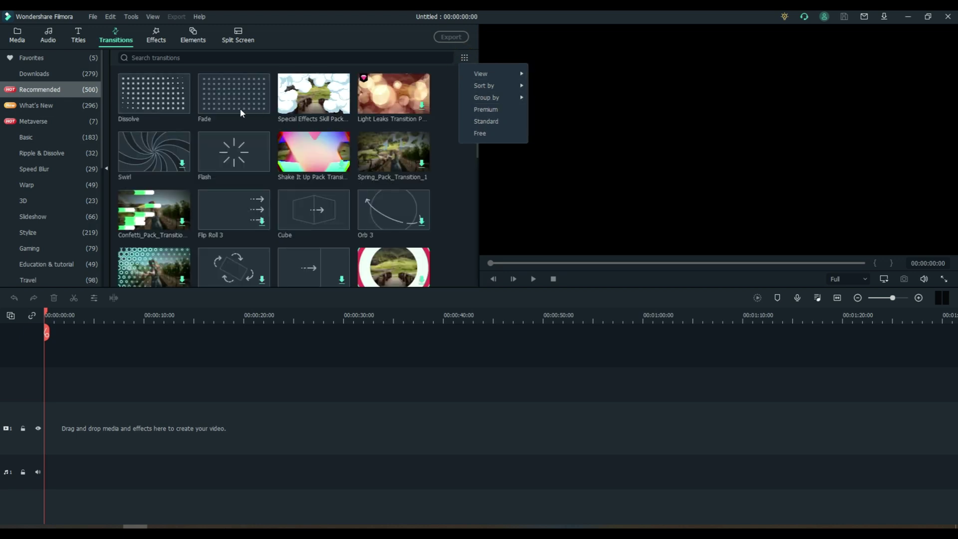
{"action": "left_click", "coordinate": [196, 36]}
{"action": "left_click", "coordinate": [196, 36]}
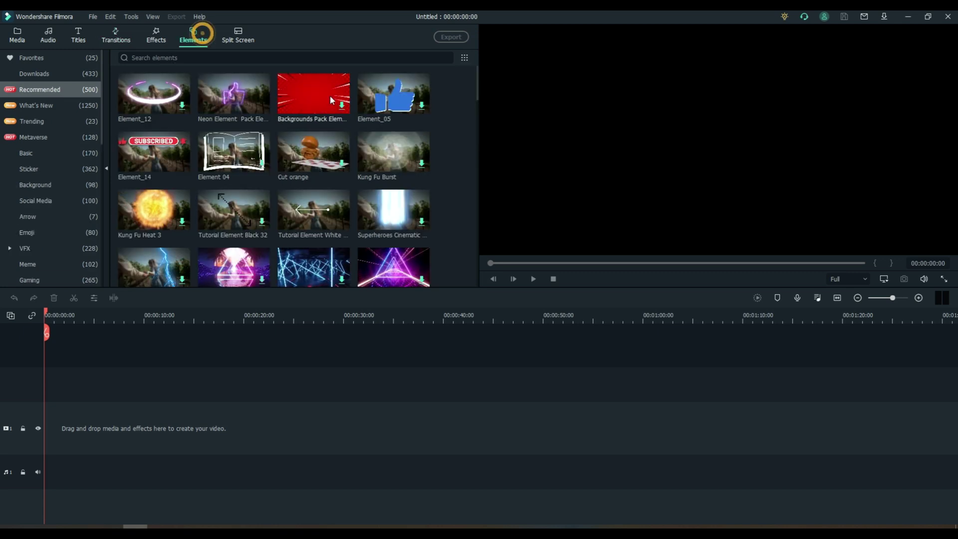
{"action": "left_click", "coordinate": [463, 57]}
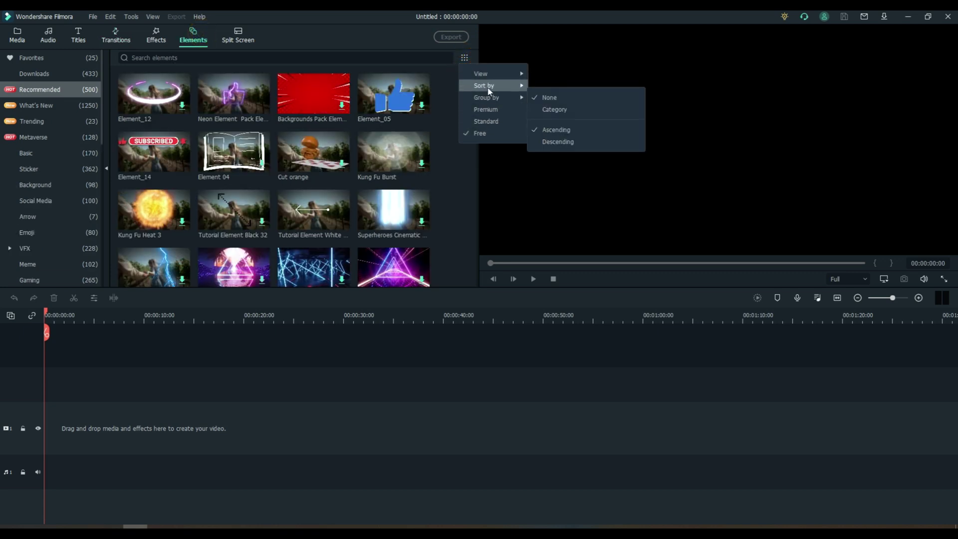
{"action": "mouse_move", "coordinate": [488, 78]}
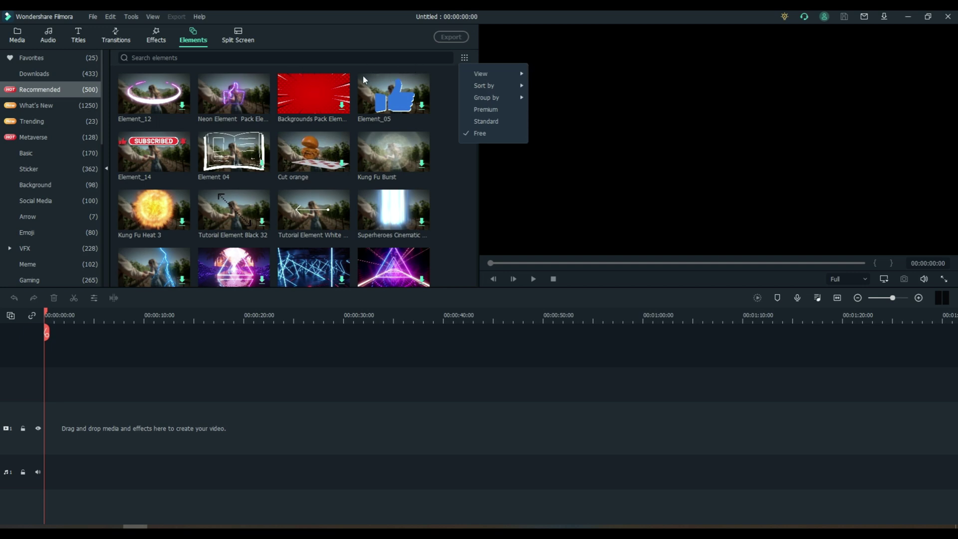
Step: Switch the library panel to the Effects tab
{"action": "left_click", "coordinate": [157, 39]}
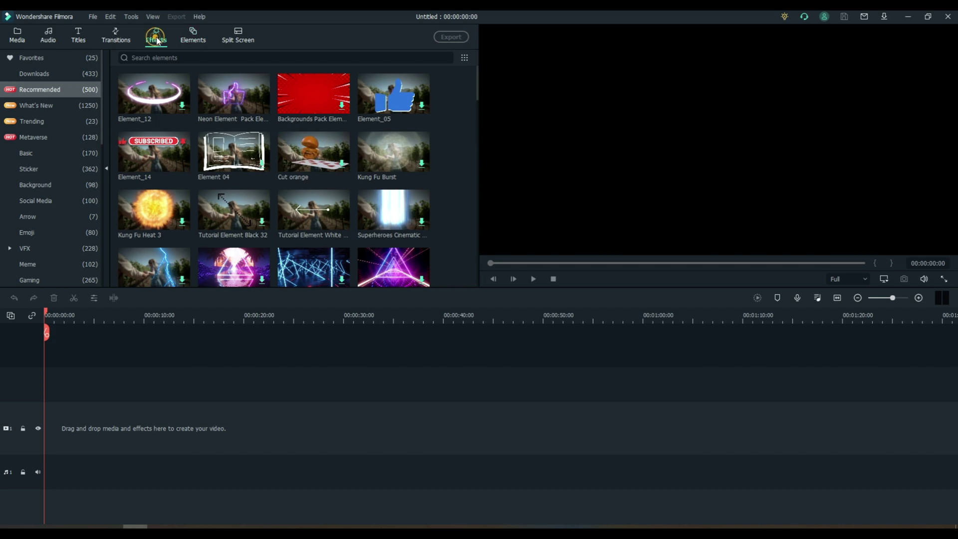